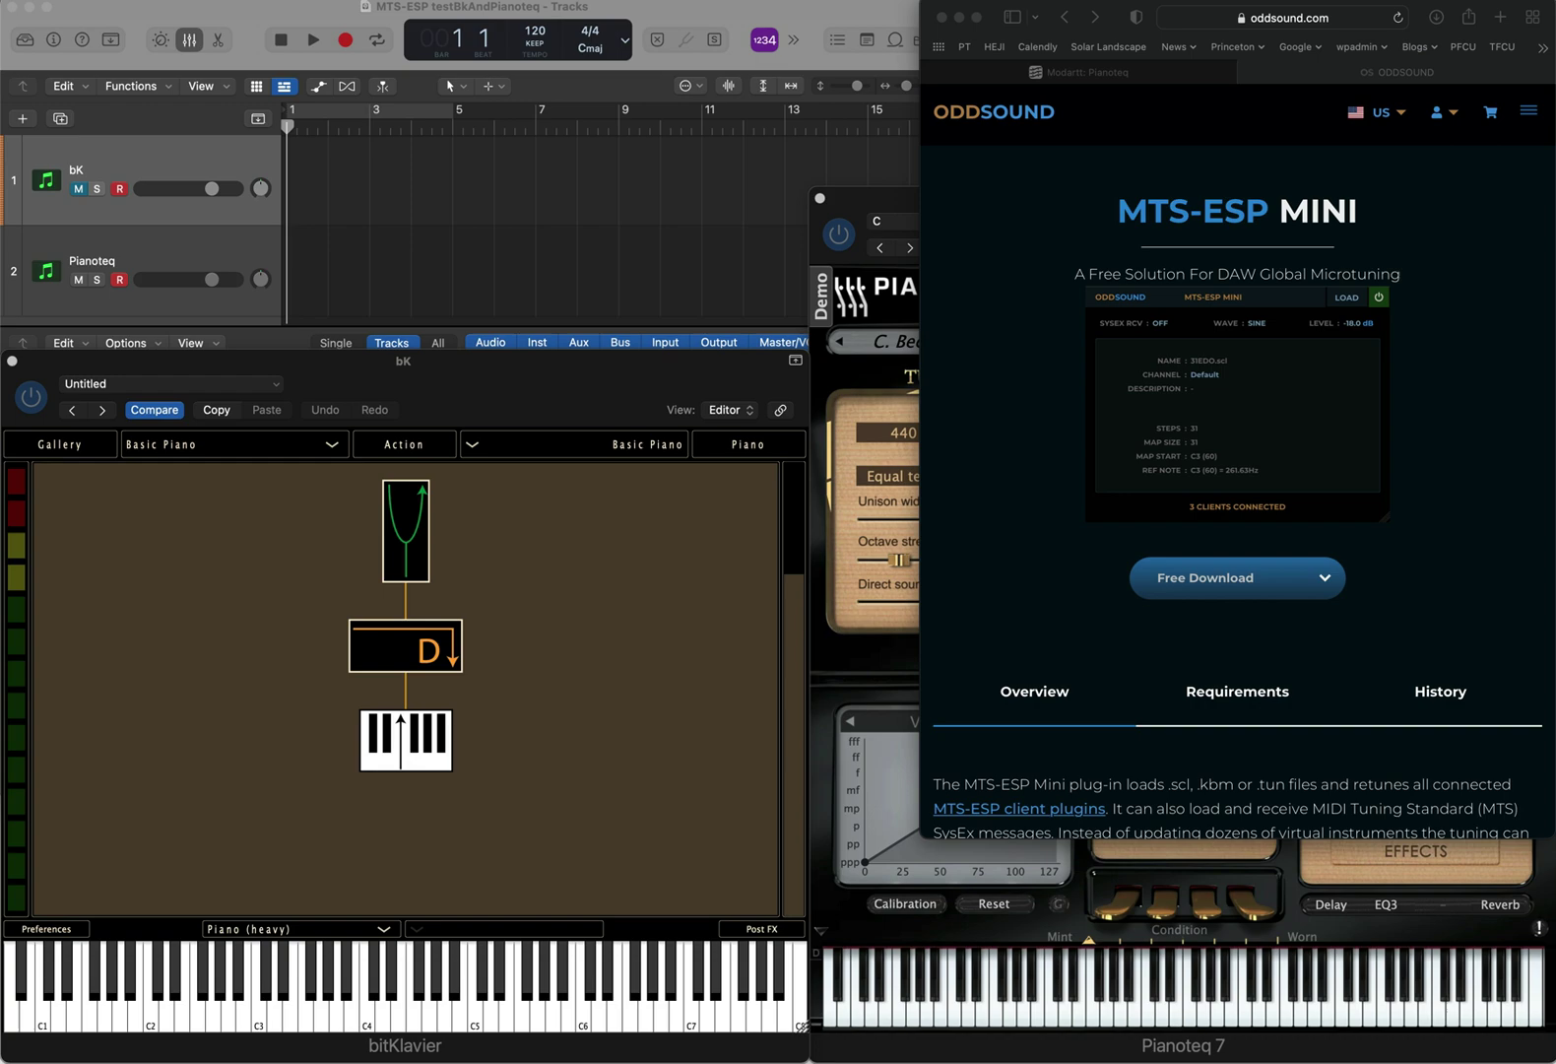
# Step: Open the list of MTS-ESP client plugins and look through the supported instruments, including Pianoteq
pyautogui.click(1059, 808)
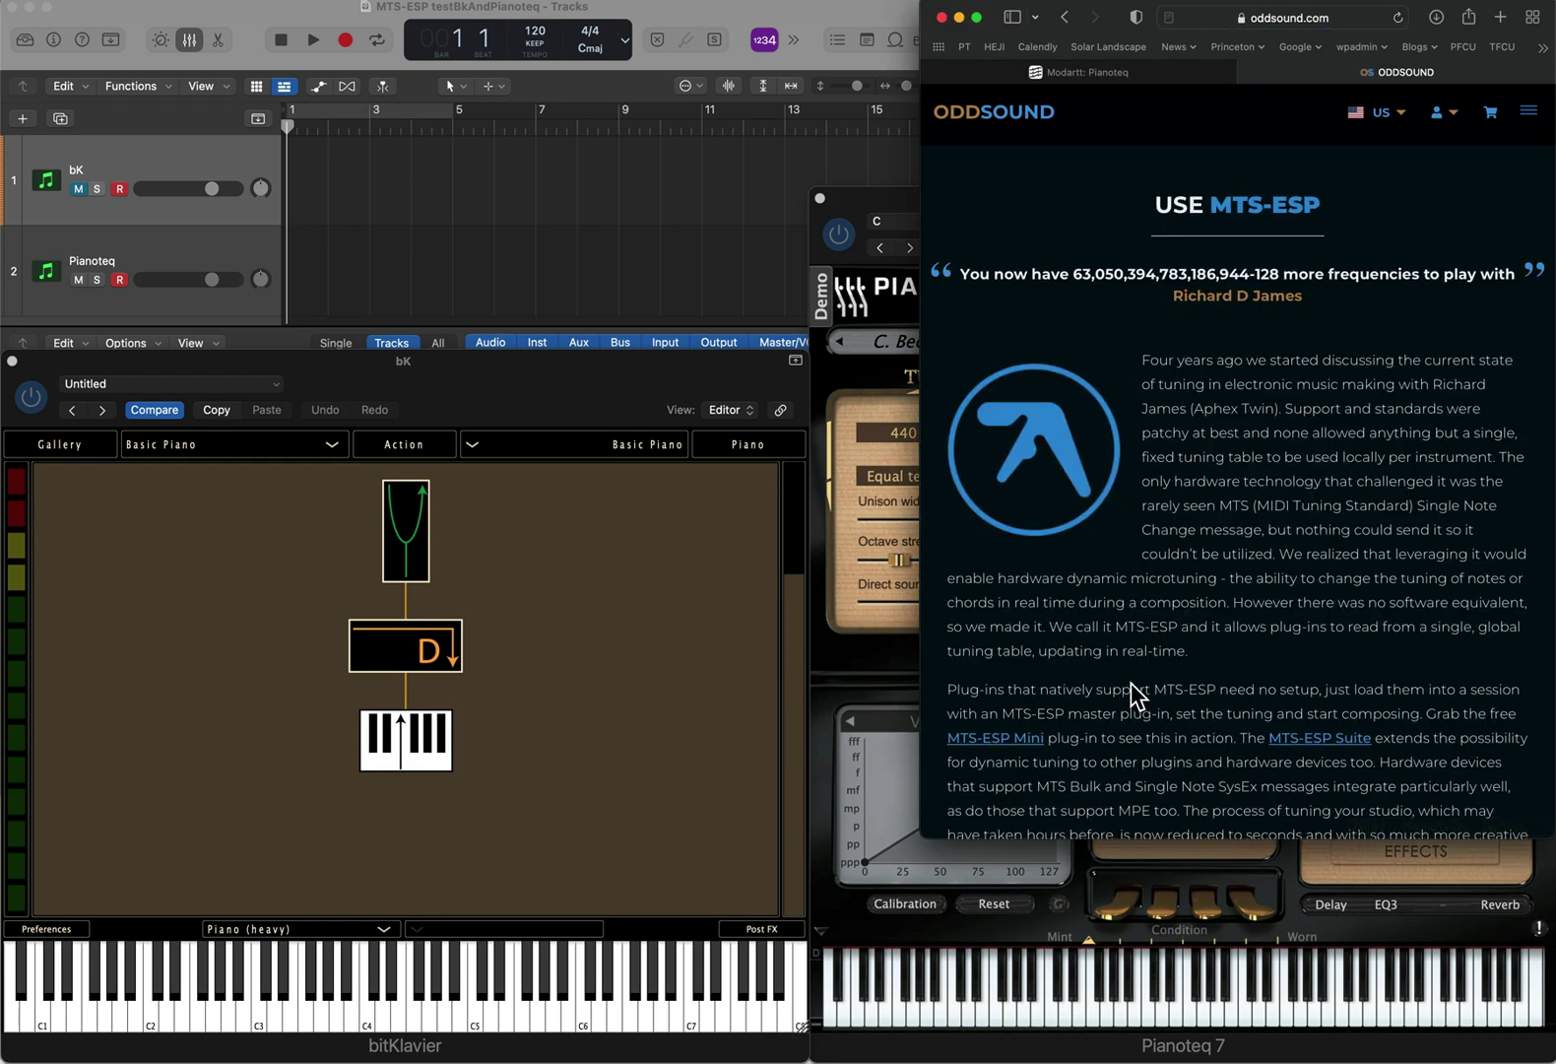
pyautogui.scroll(-15, 1189, 615)
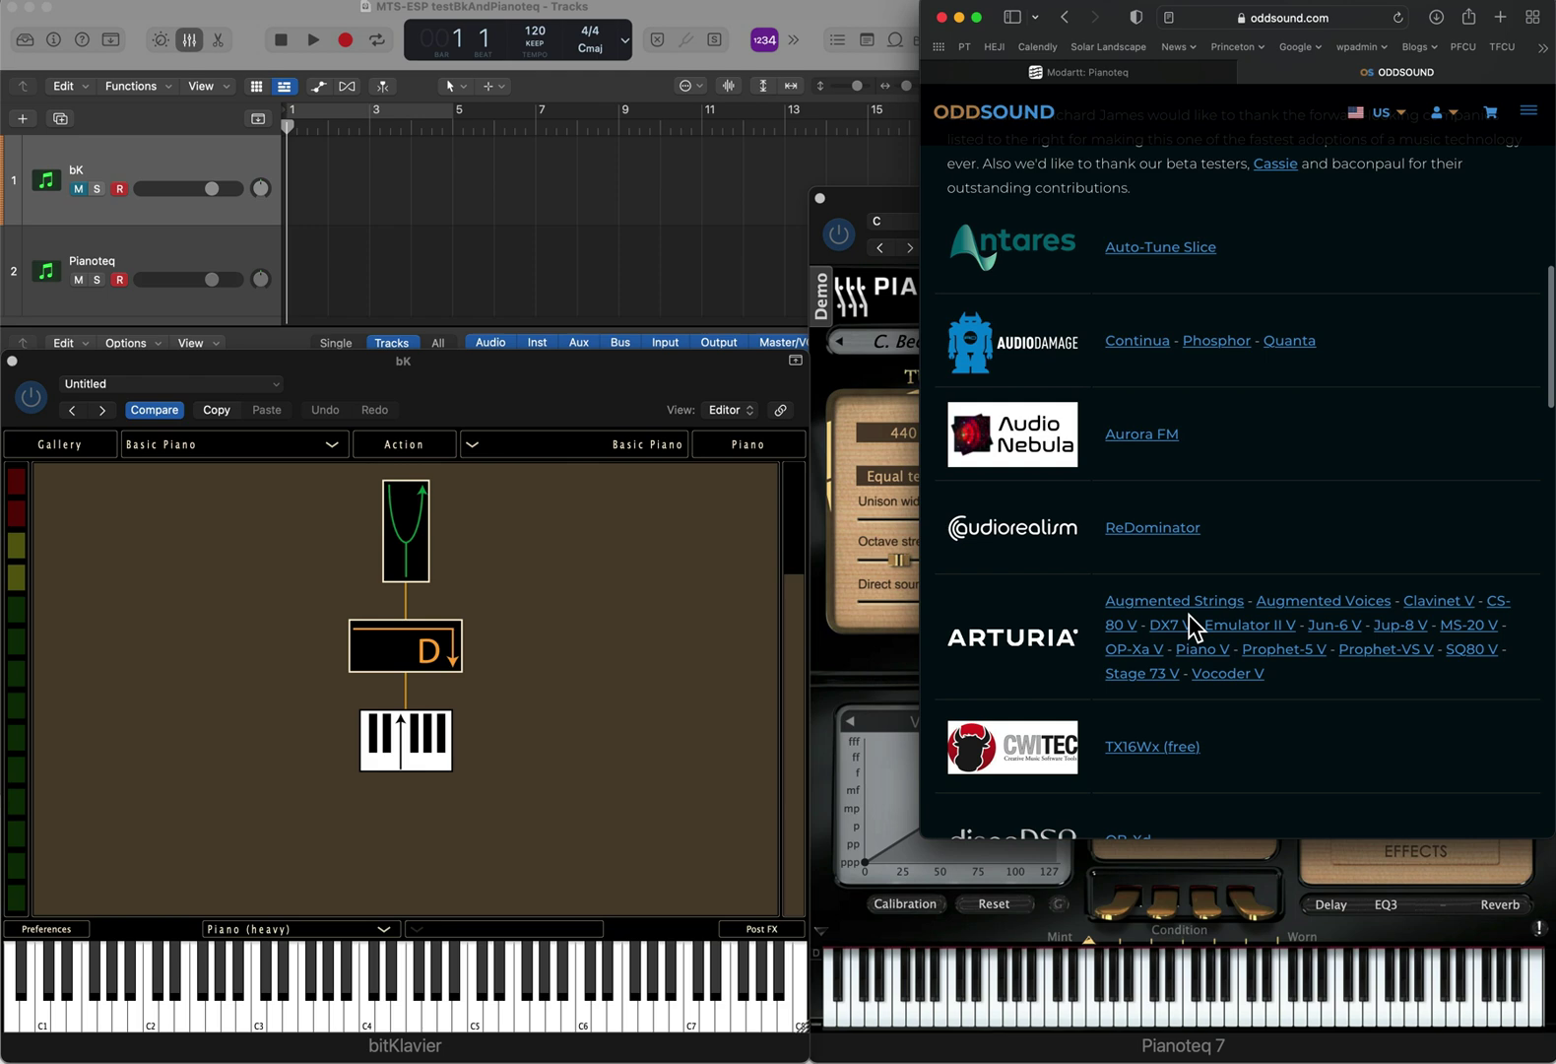
pyautogui.scroll(-7, 1189, 616)
pyautogui.scroll(-6, 1189, 616)
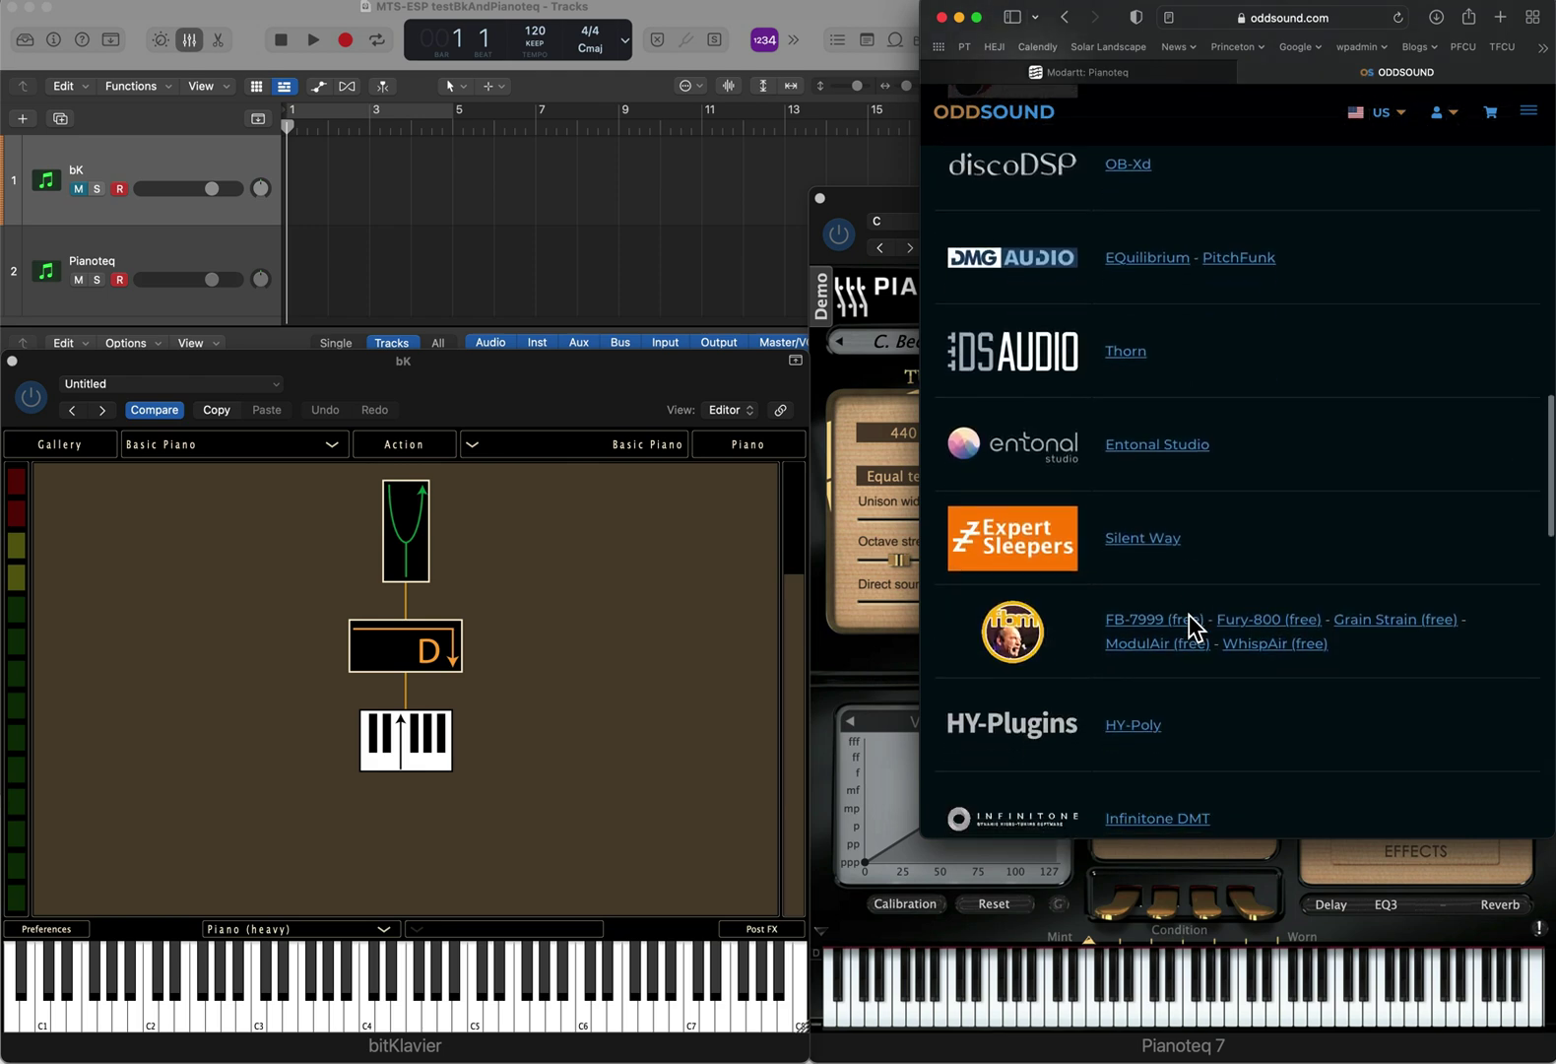
pyautogui.scroll(-12, 1192, 628)
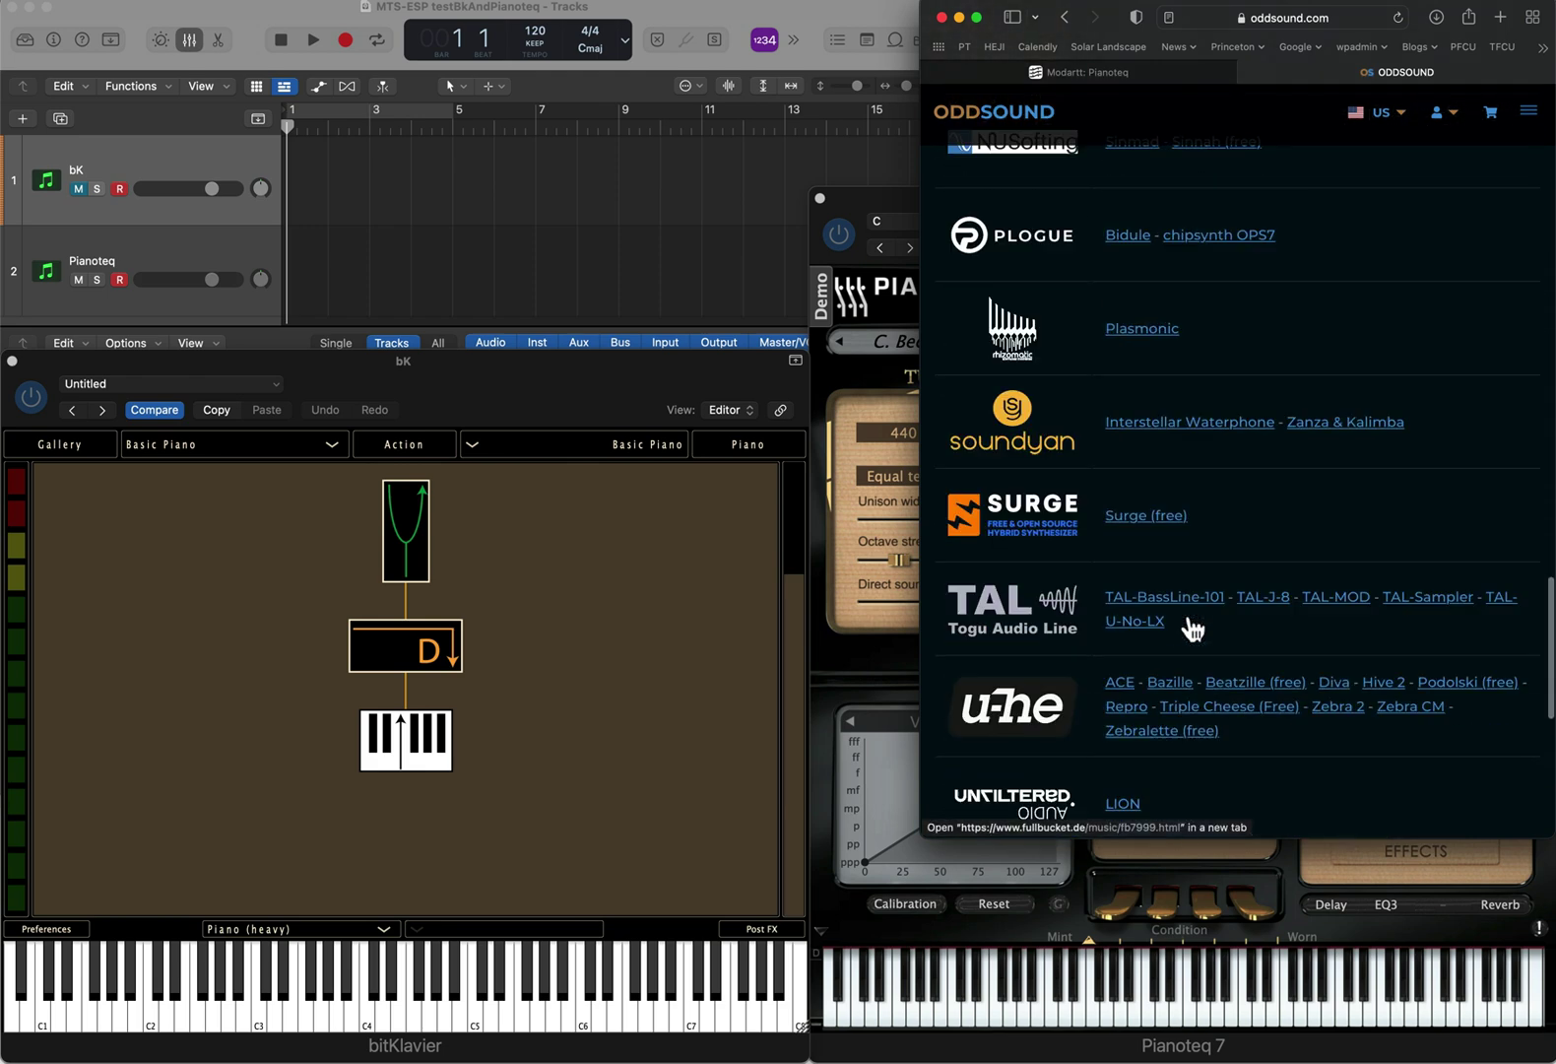
pyautogui.scroll(9, 1192, 628)
pyautogui.scroll(15, 1191, 629)
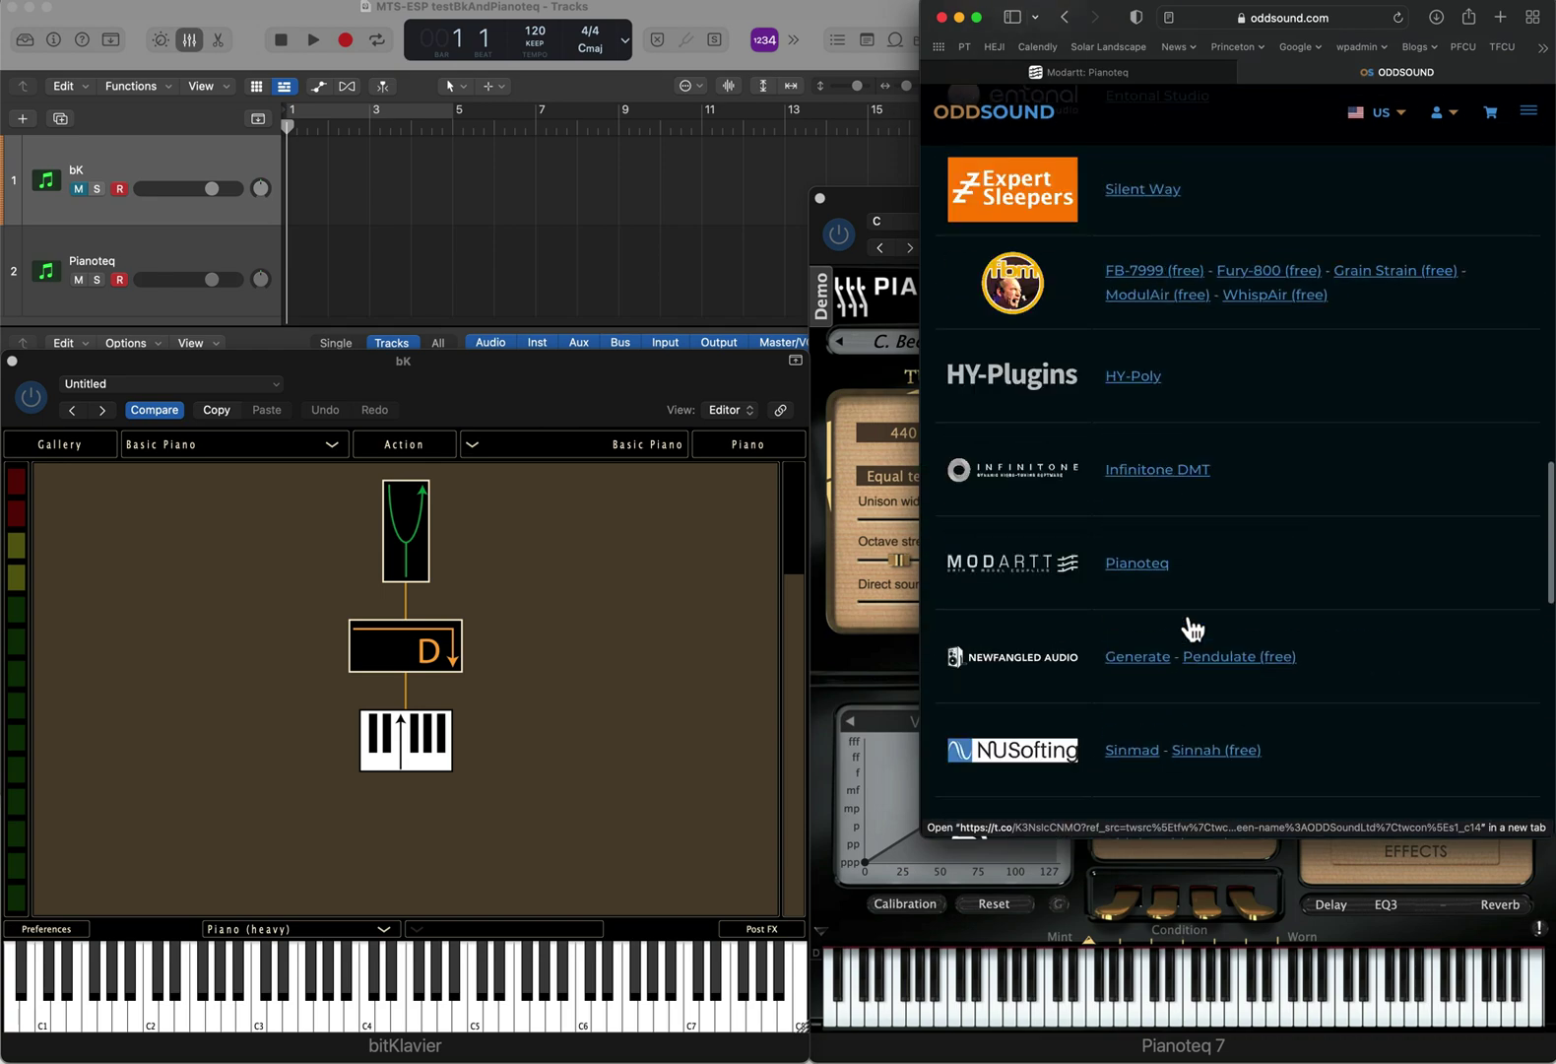
# Step: Return to the MTS-ESP Mini page and show its free download options
pyautogui.click(1065, 17)
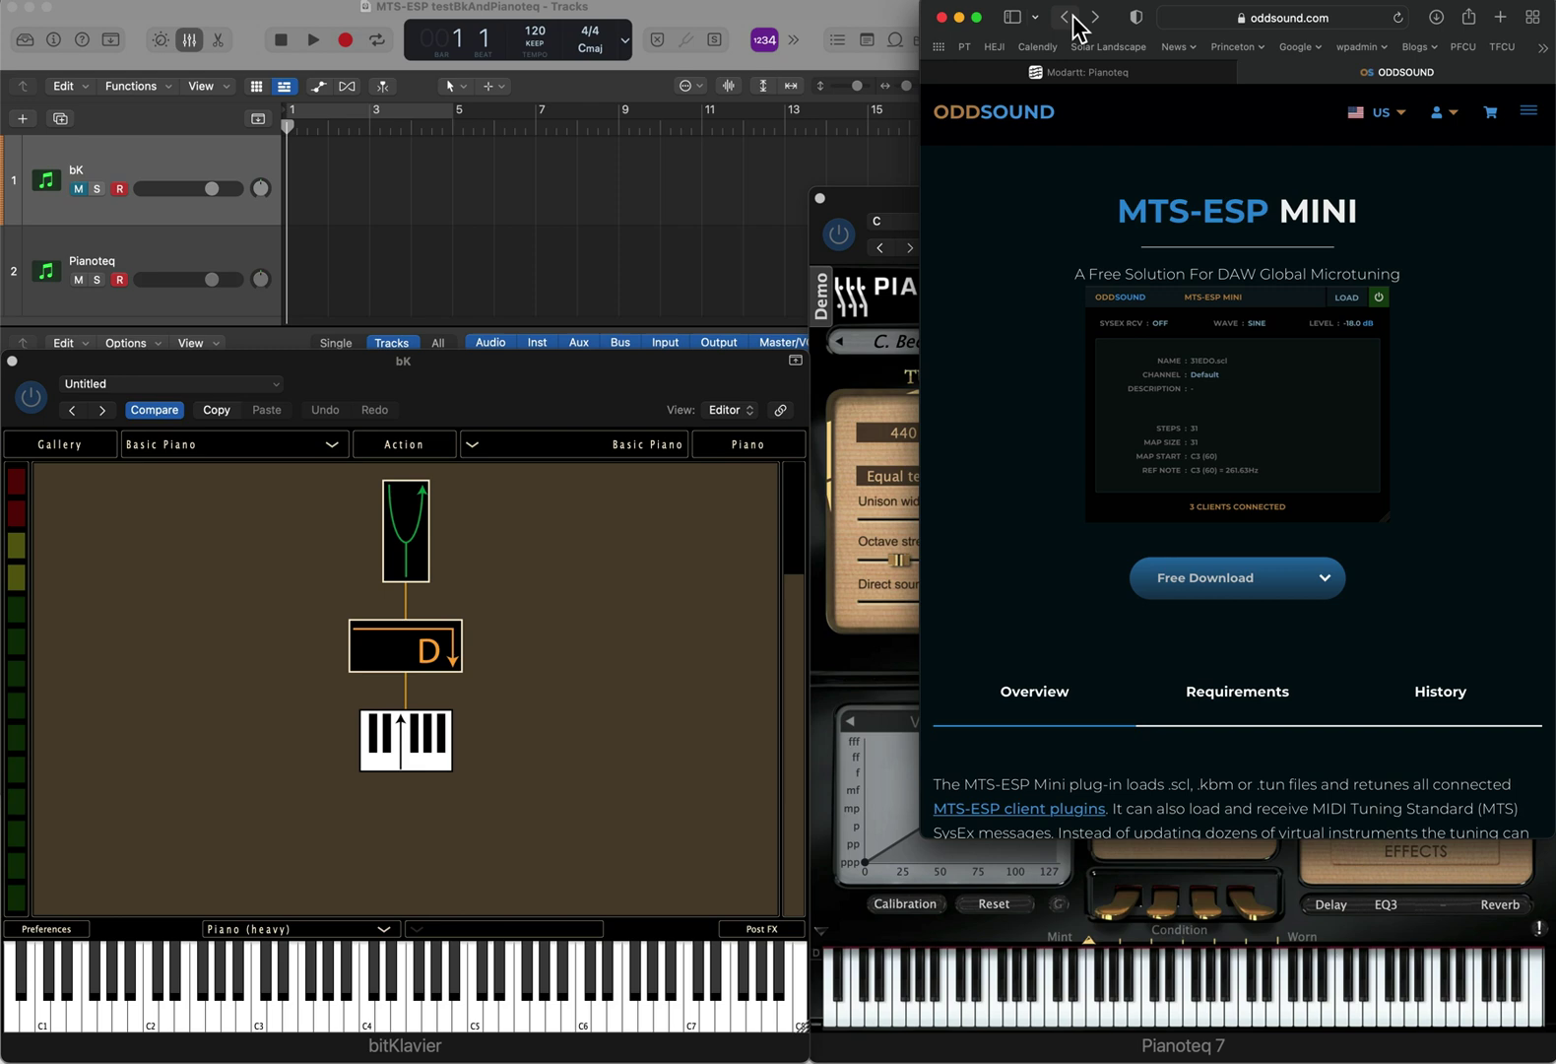
pyautogui.click(1209, 577)
pyautogui.click(1272, 589)
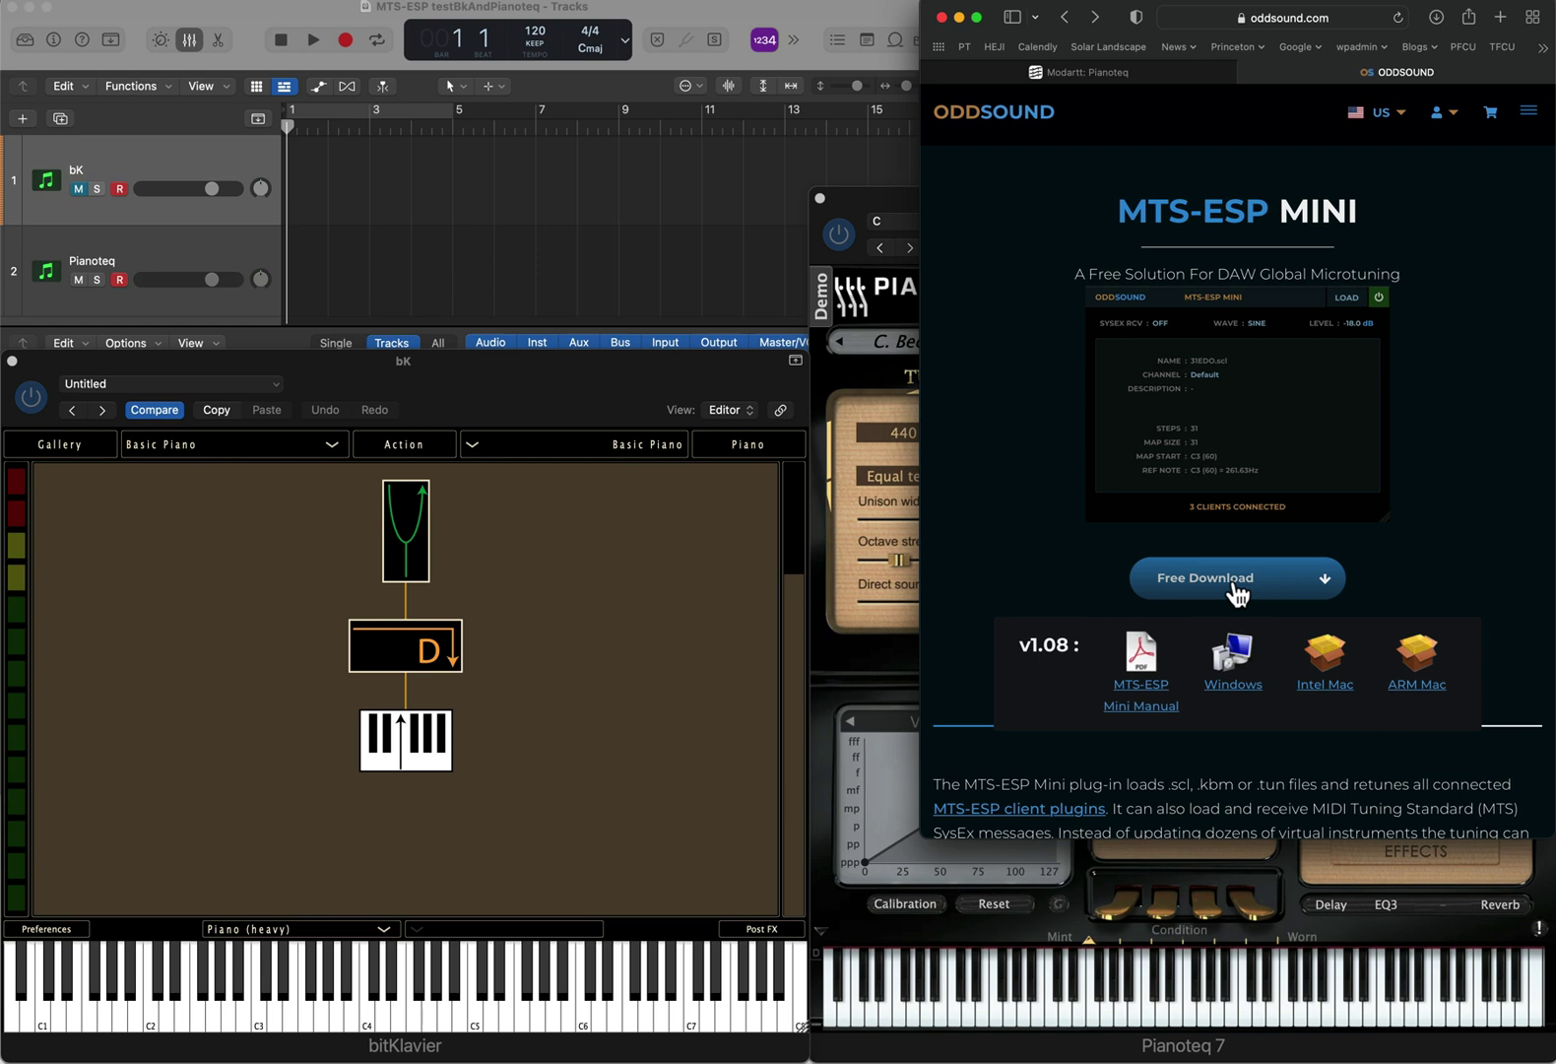
# Step: Switch from the browser to the Logic project and bring the bitKlavier and Pianoteq plug-in windows to the front
pyautogui.click(718, 14)
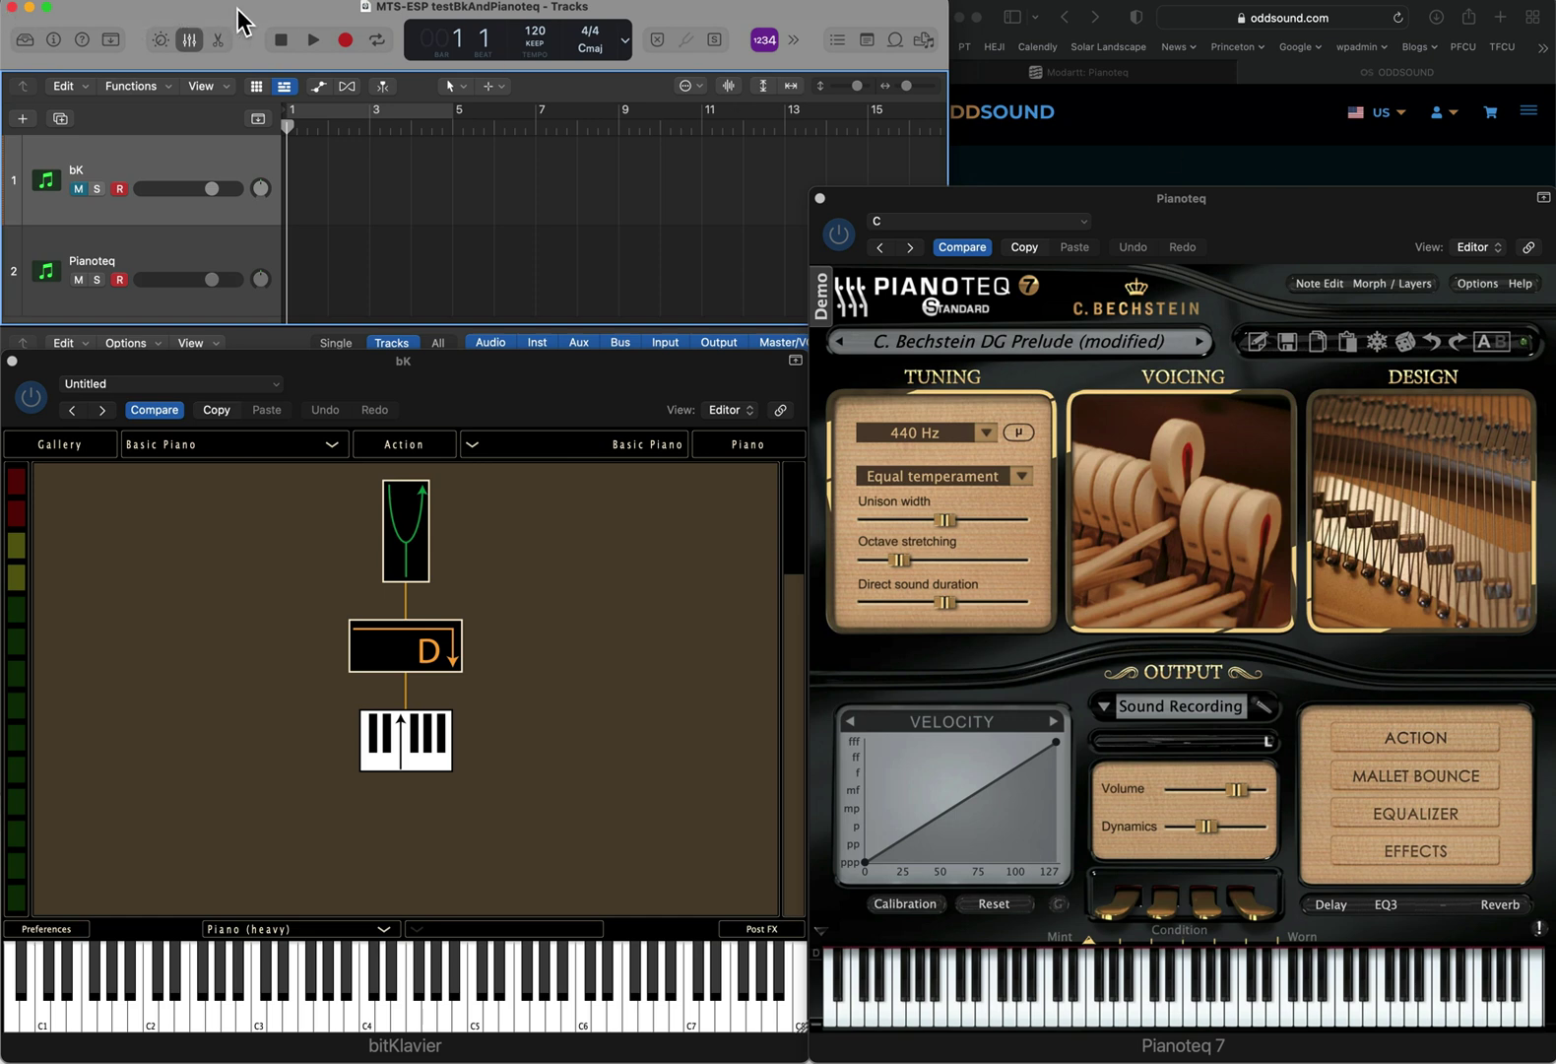
pyautogui.click(217, 595)
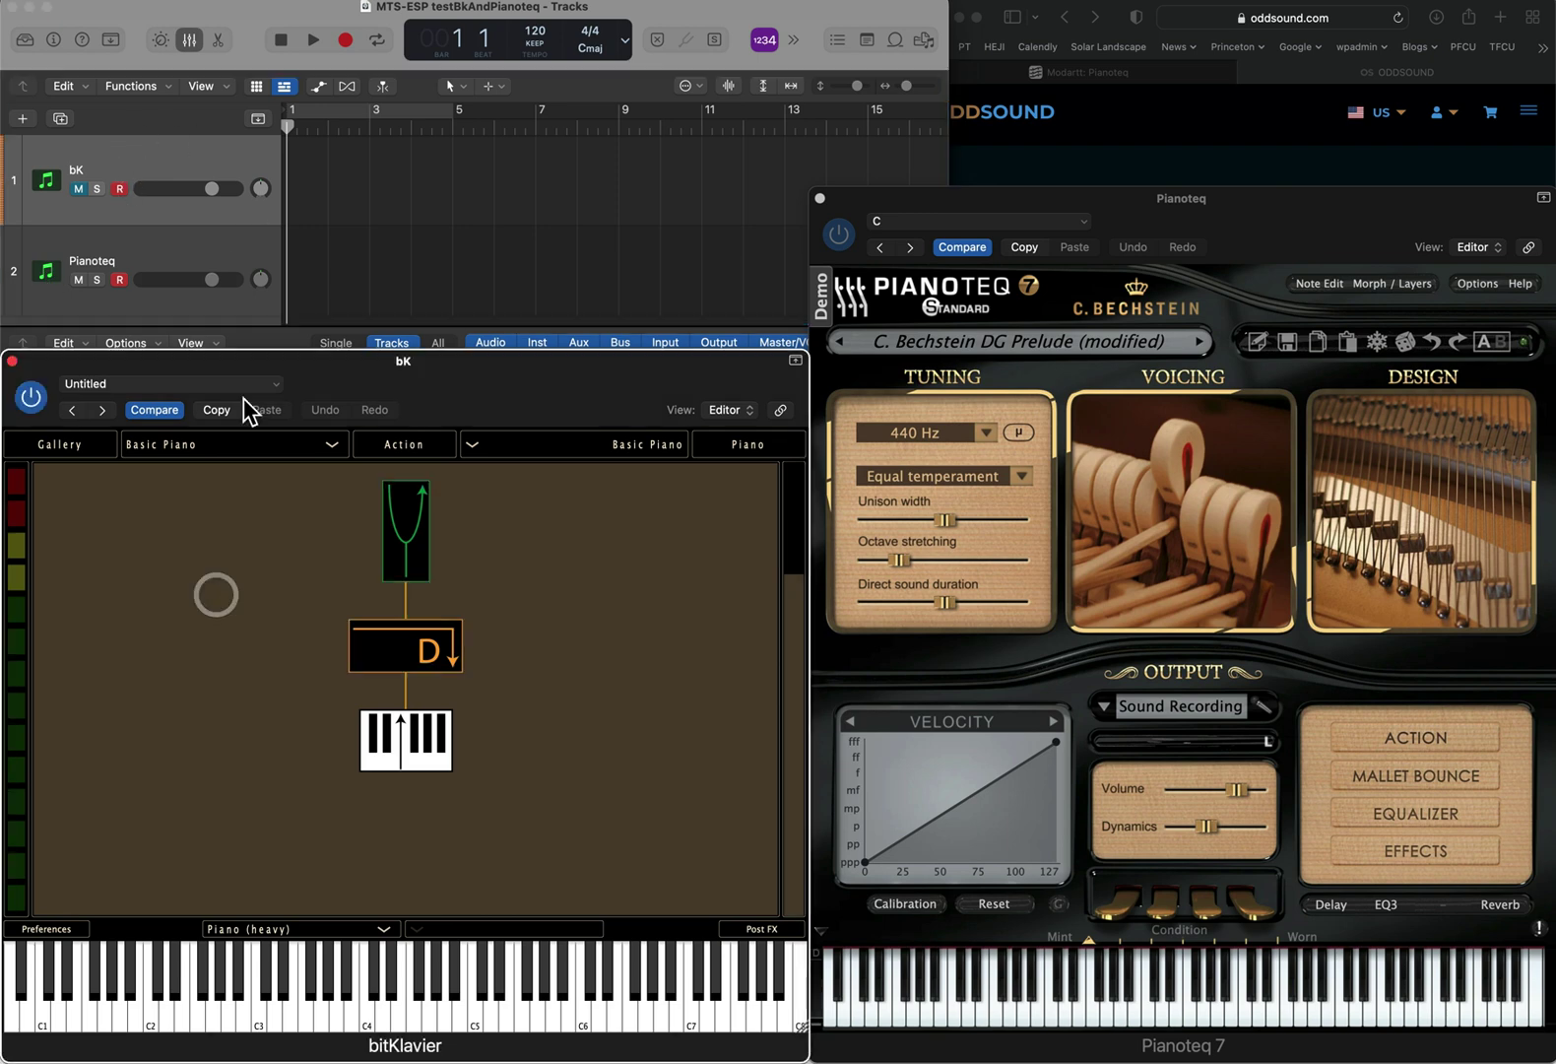
pyautogui.click(1257, 217)
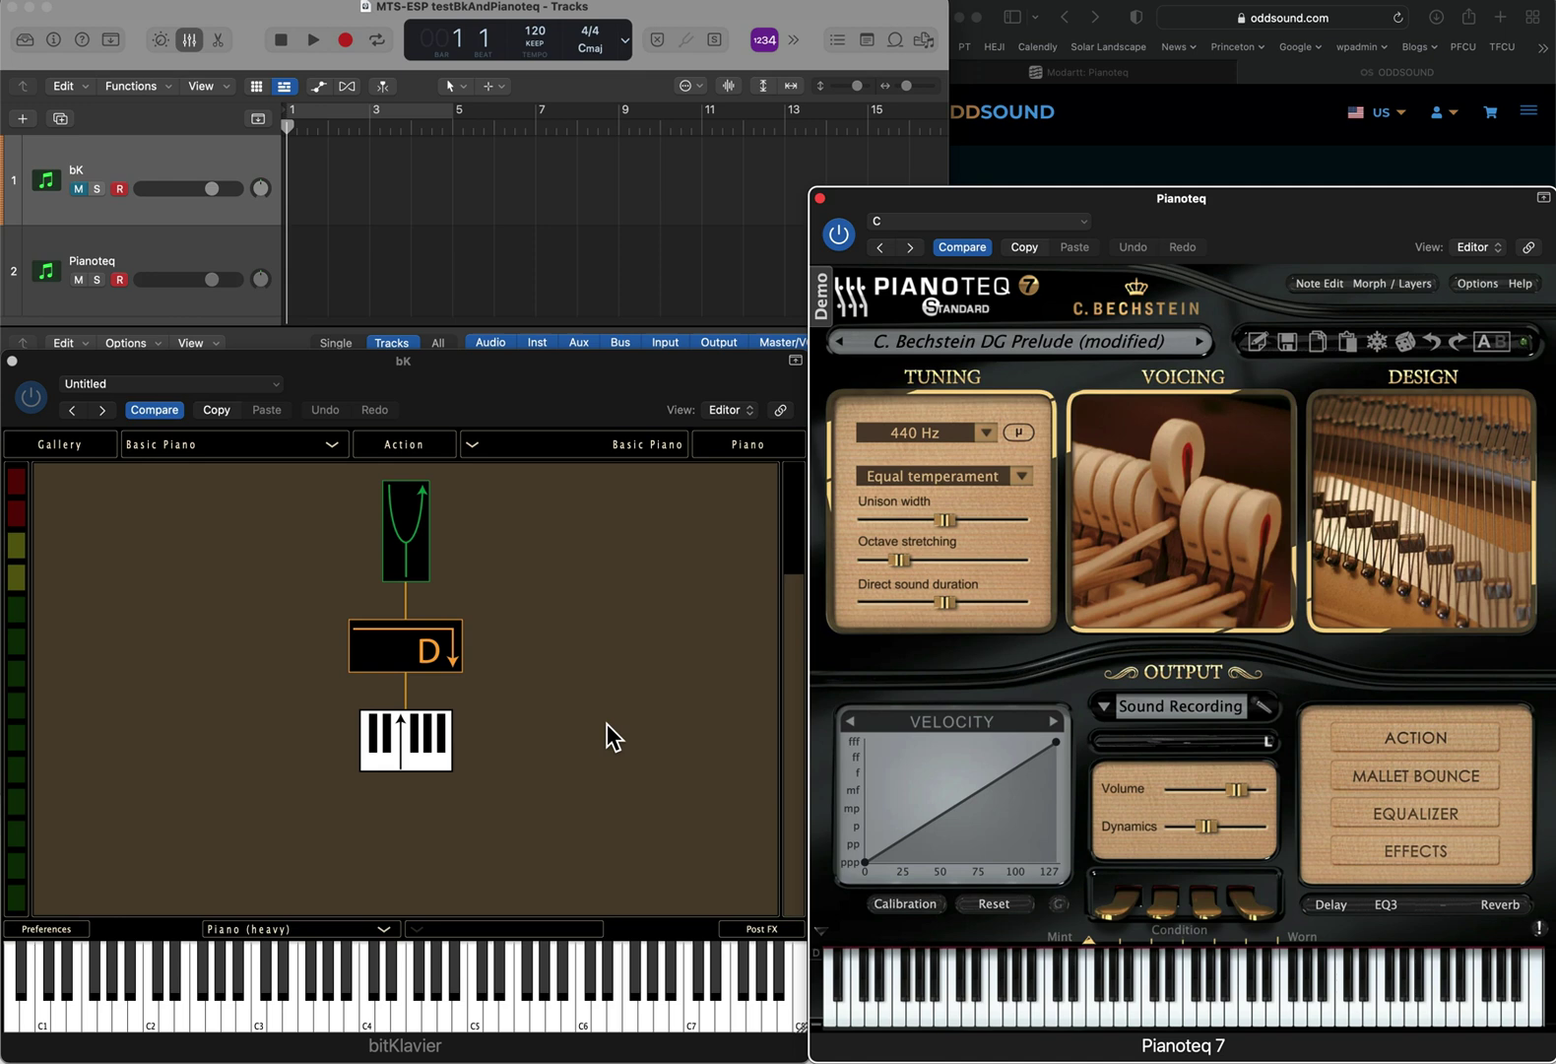
# Step: Open bitKlavier's Tuning preparation and register it as the MTS master, disconnecting and re-registering once to compare Pianoteq's tuning
pyautogui.click(539, 550)
pyautogui.doubleClick(414, 552)
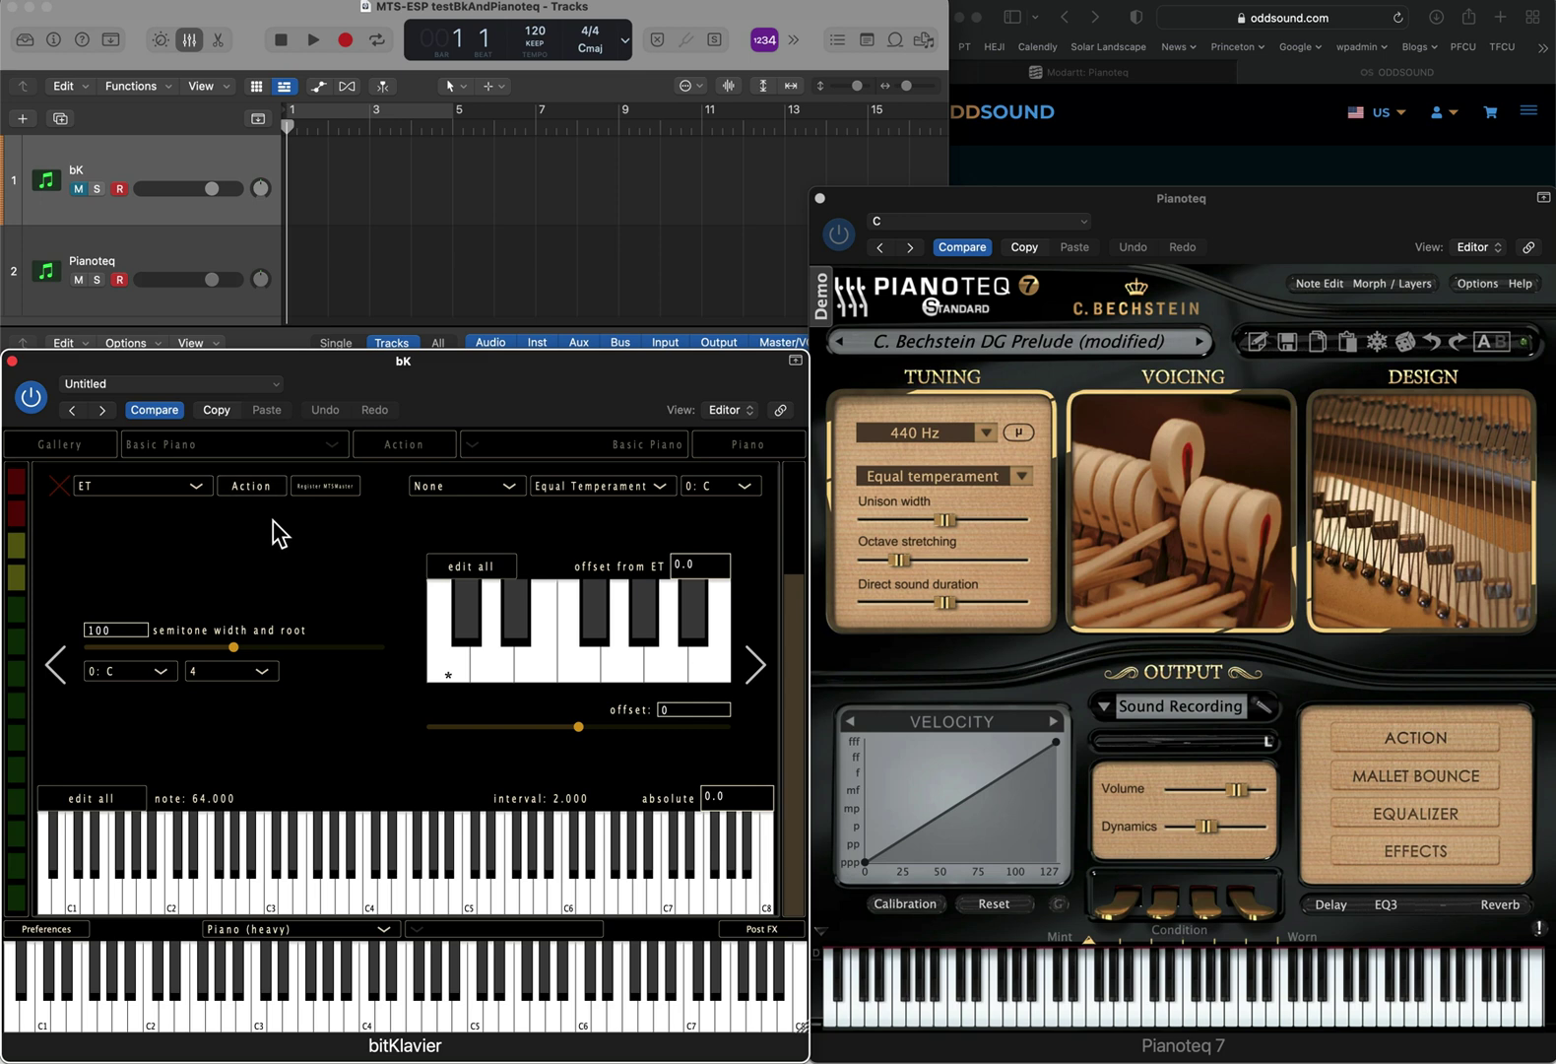
pyautogui.click(331, 488)
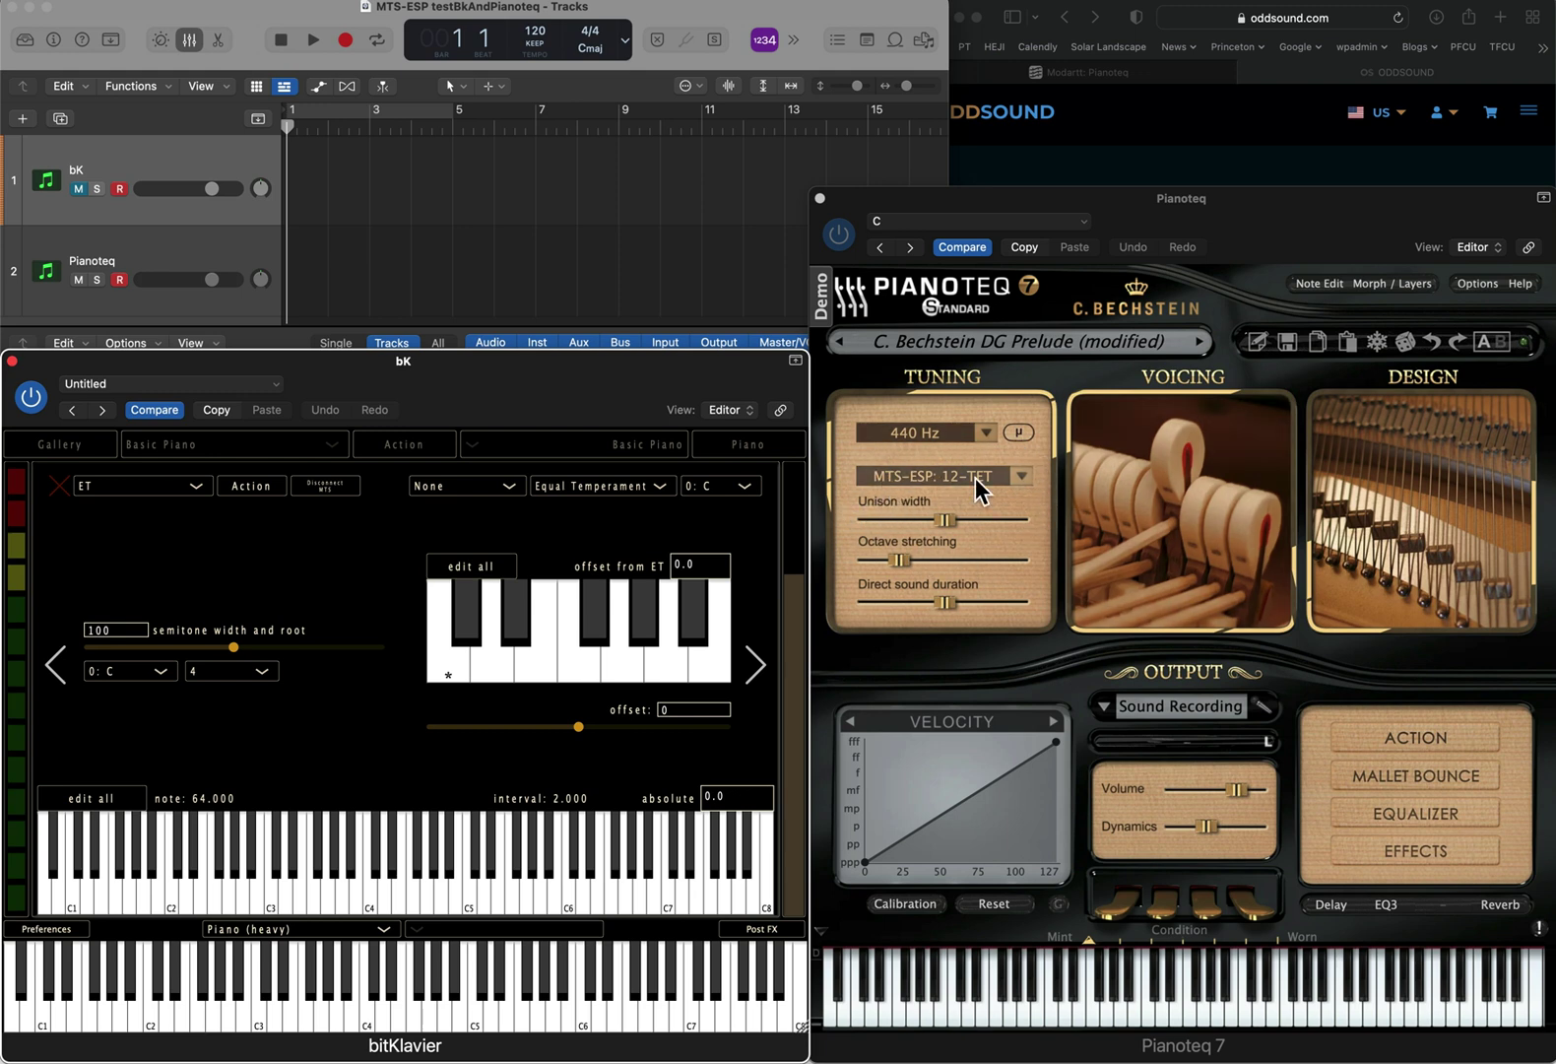
pyautogui.click(338, 487)
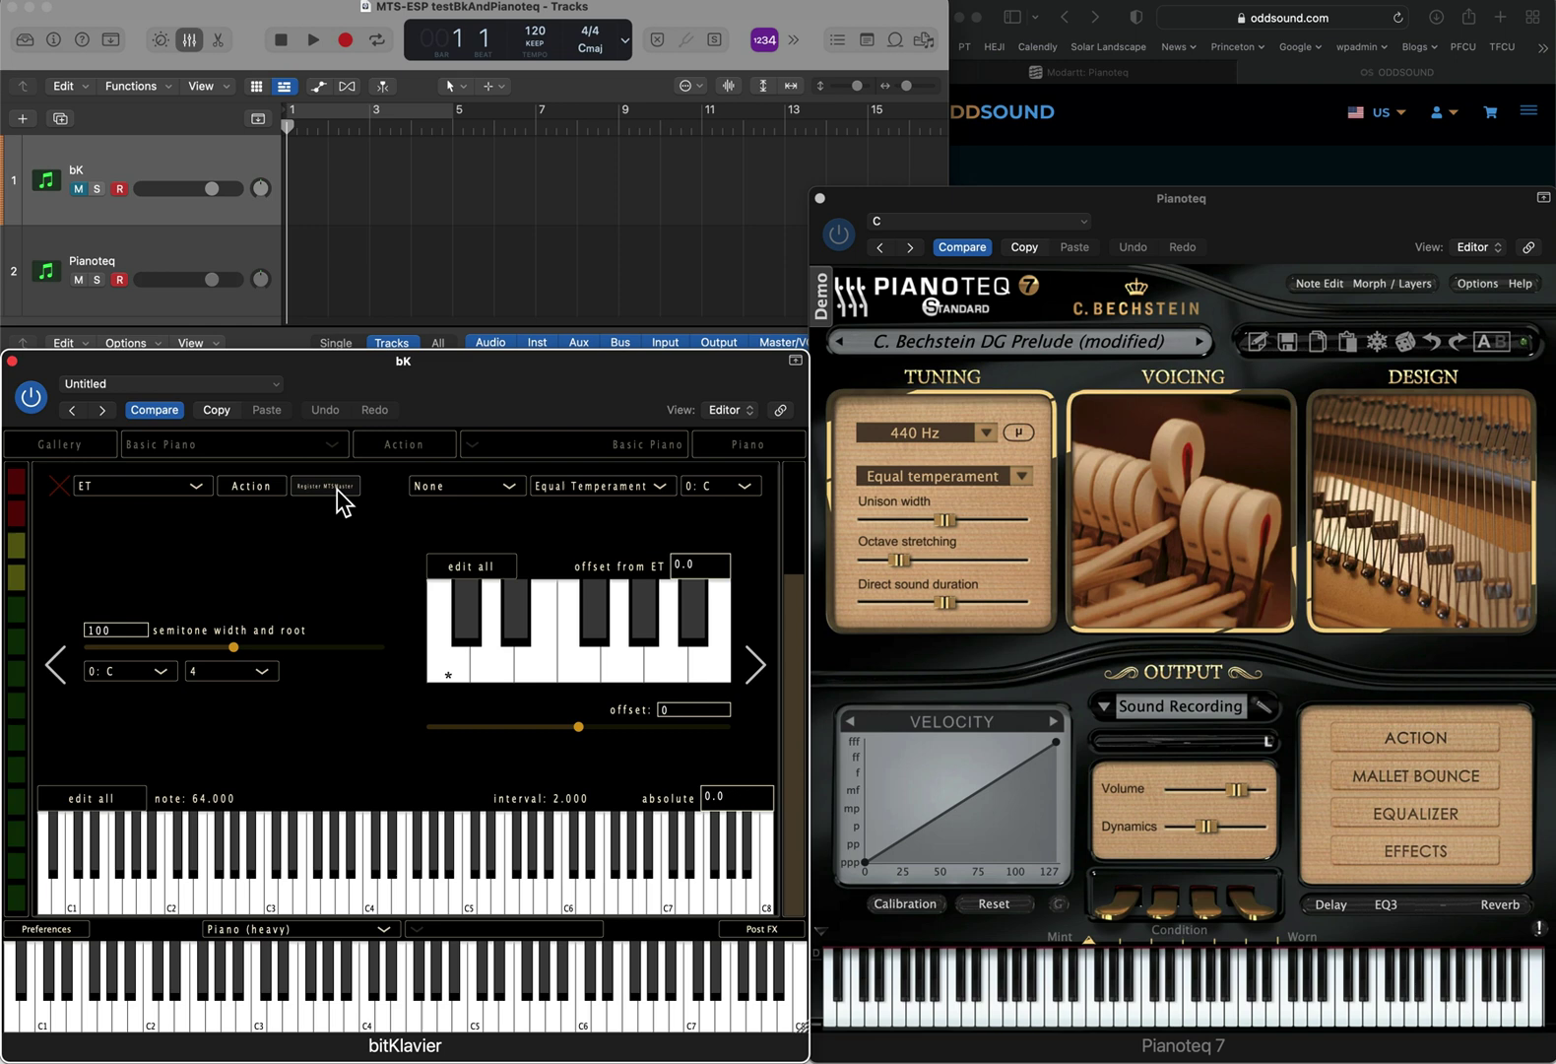
pyautogui.click(337, 488)
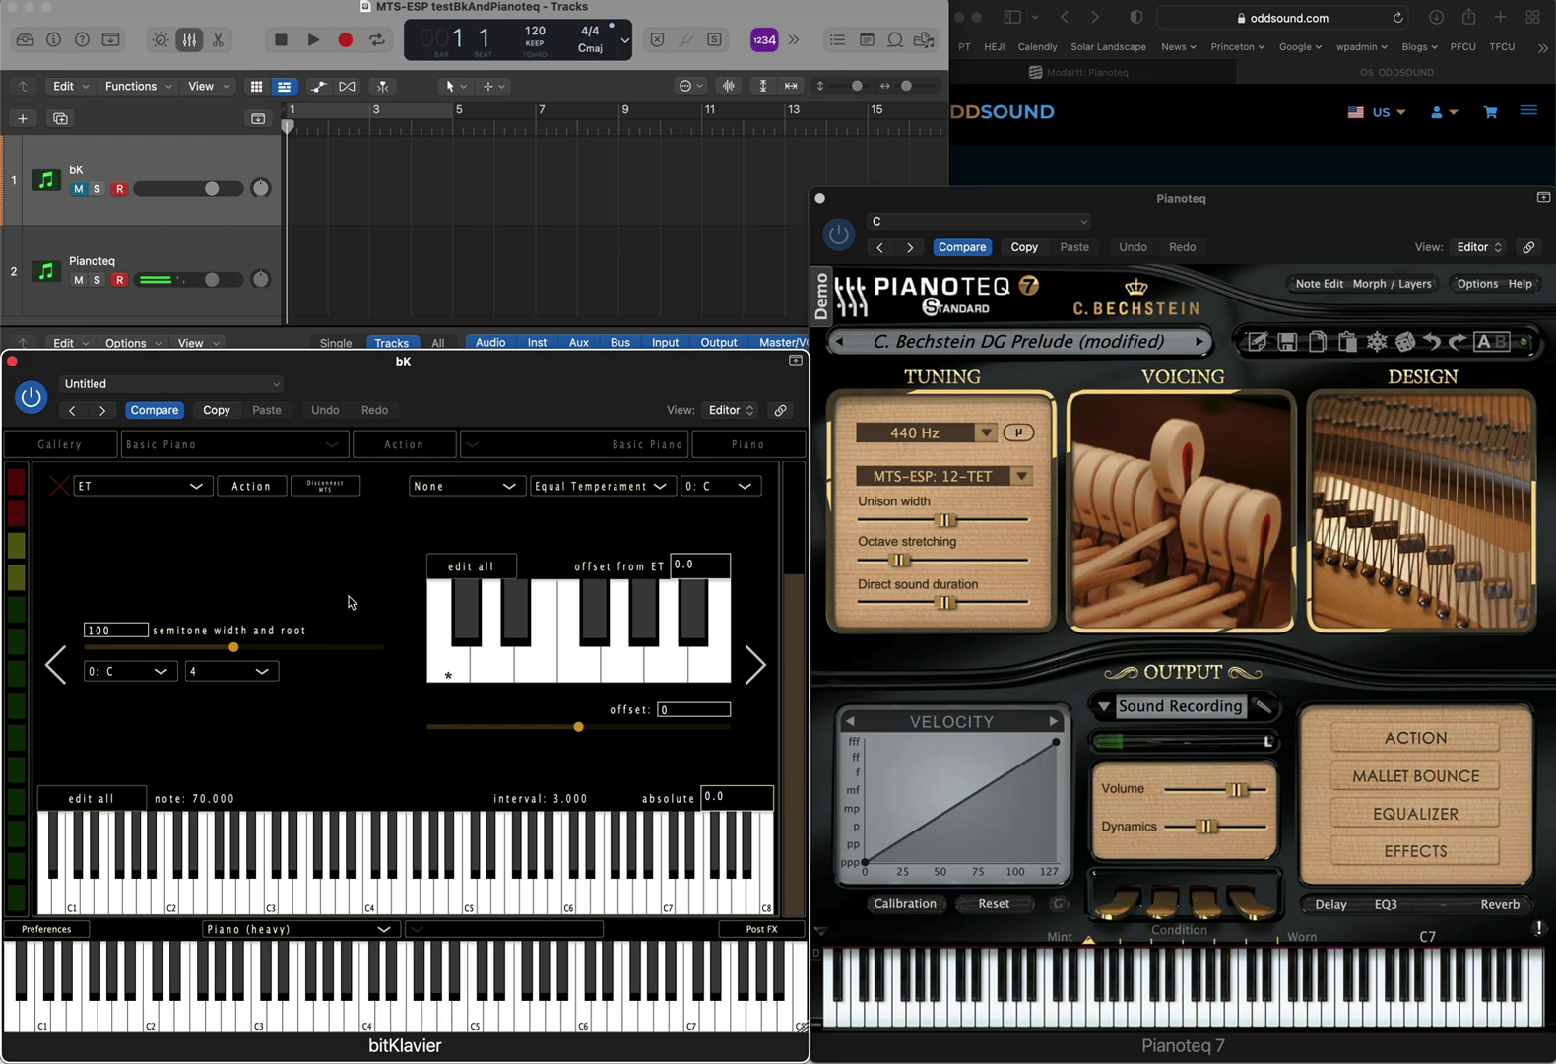
# Step: Set the ET tuning's scale to Partial and close the tuning editor
pyautogui.click(595, 488)
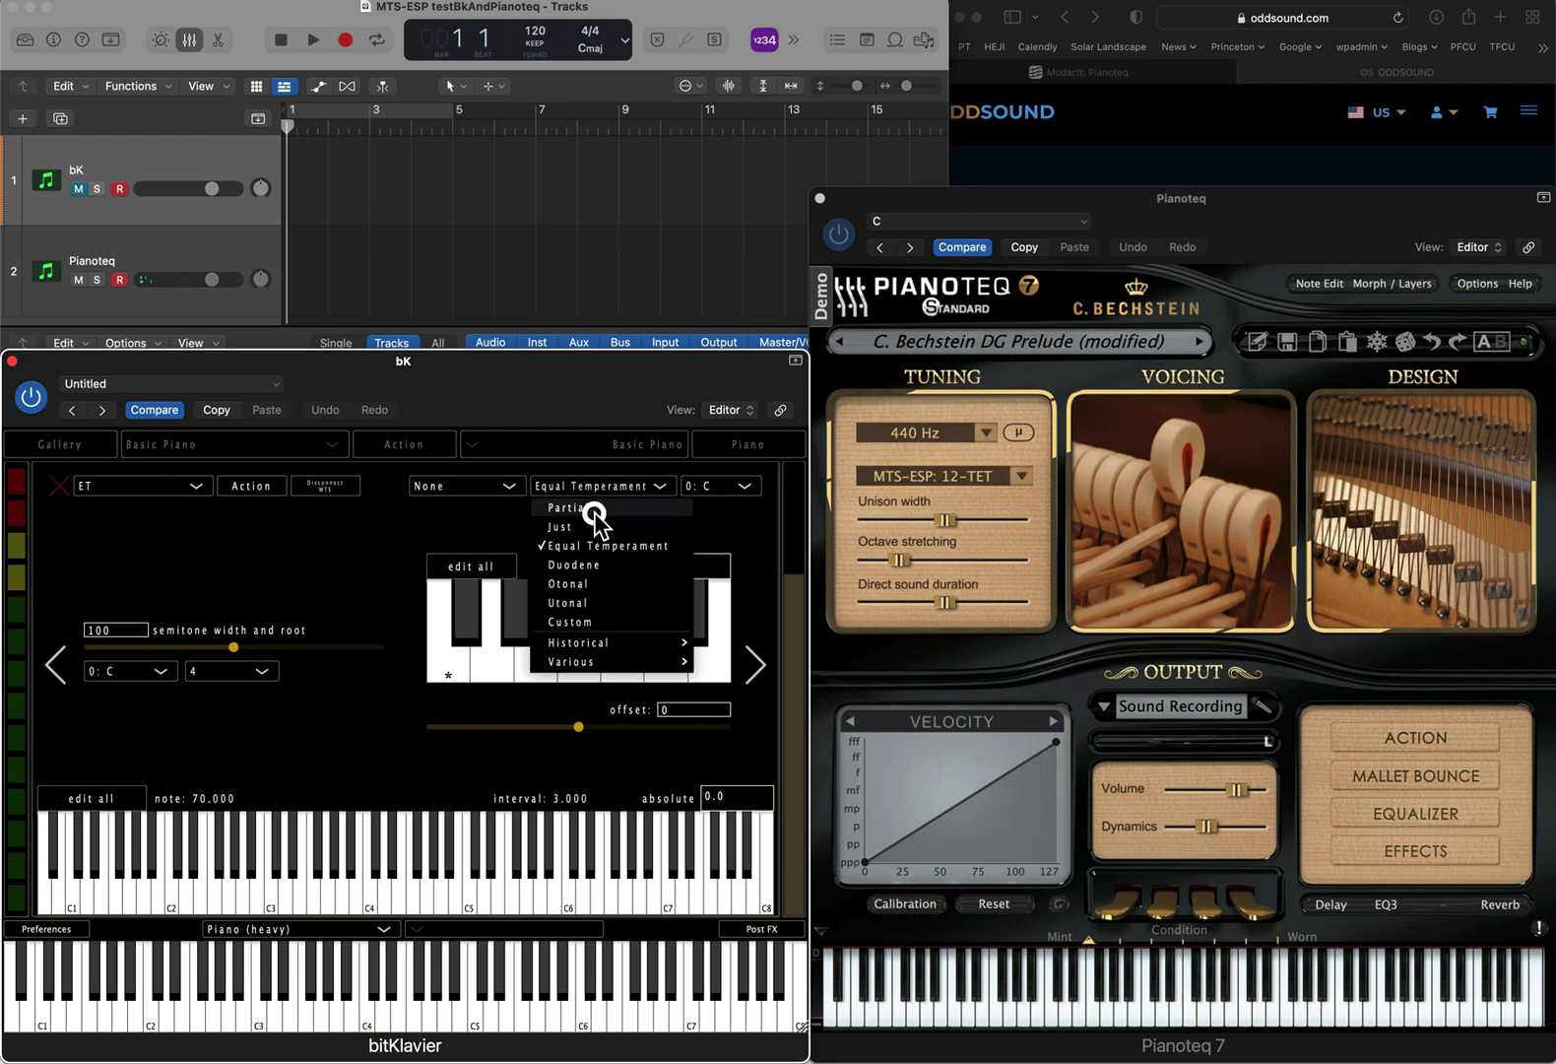
pyautogui.click(595, 512)
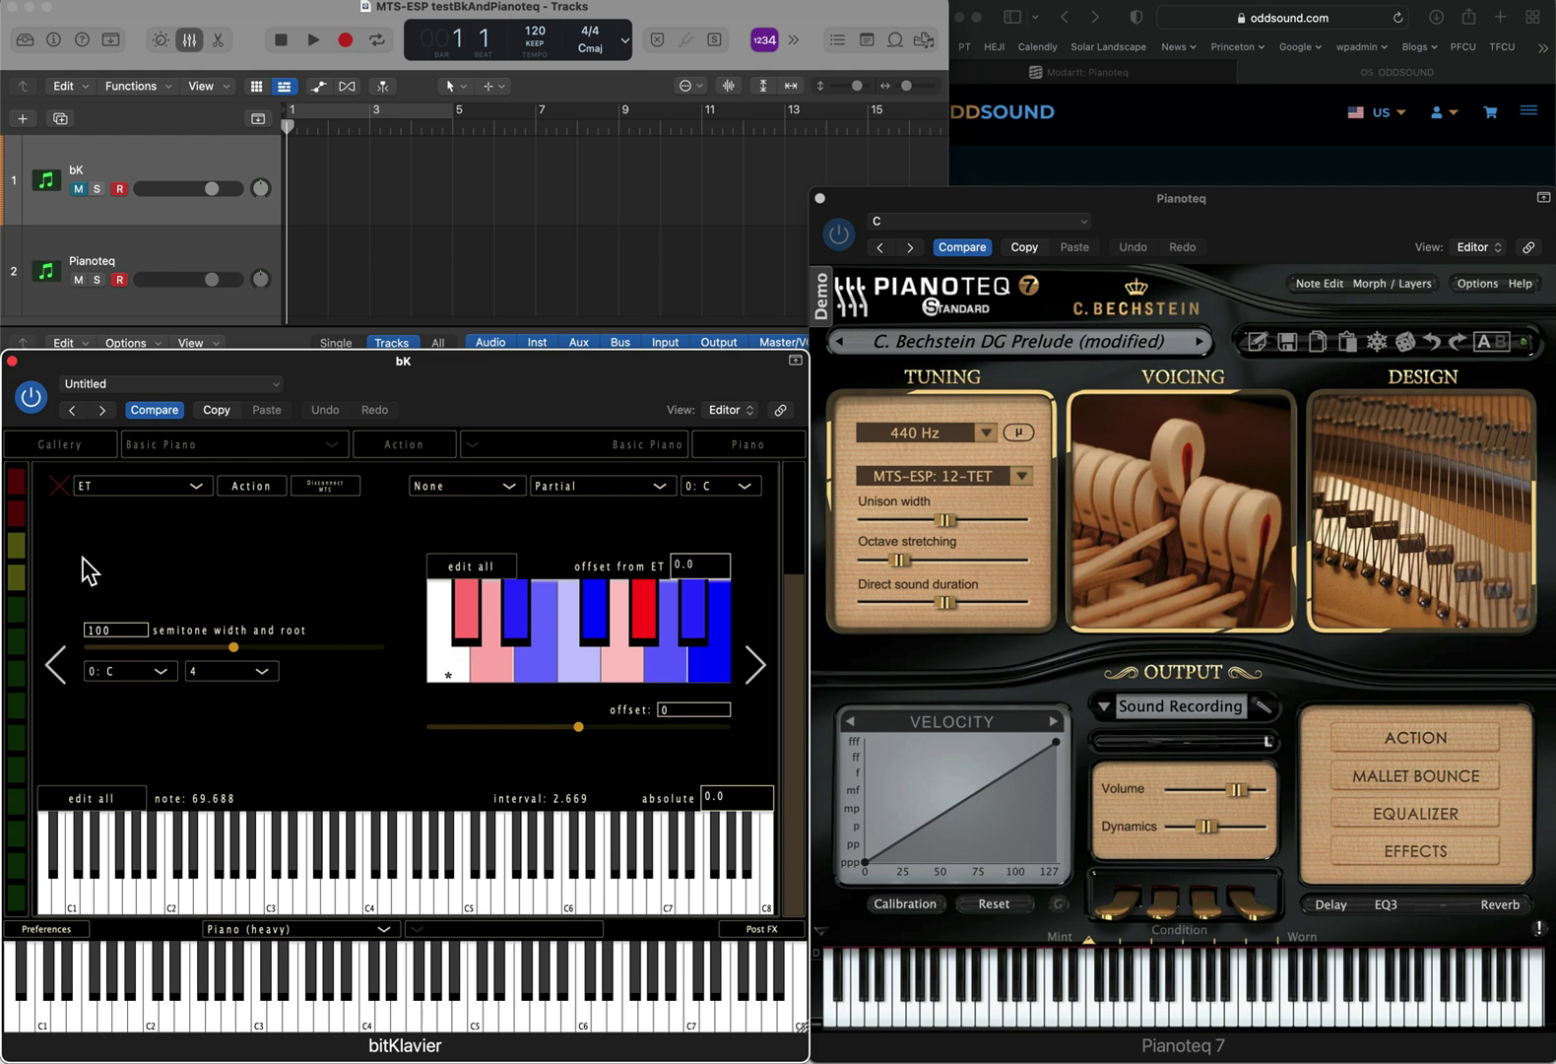
pyautogui.click(57, 483)
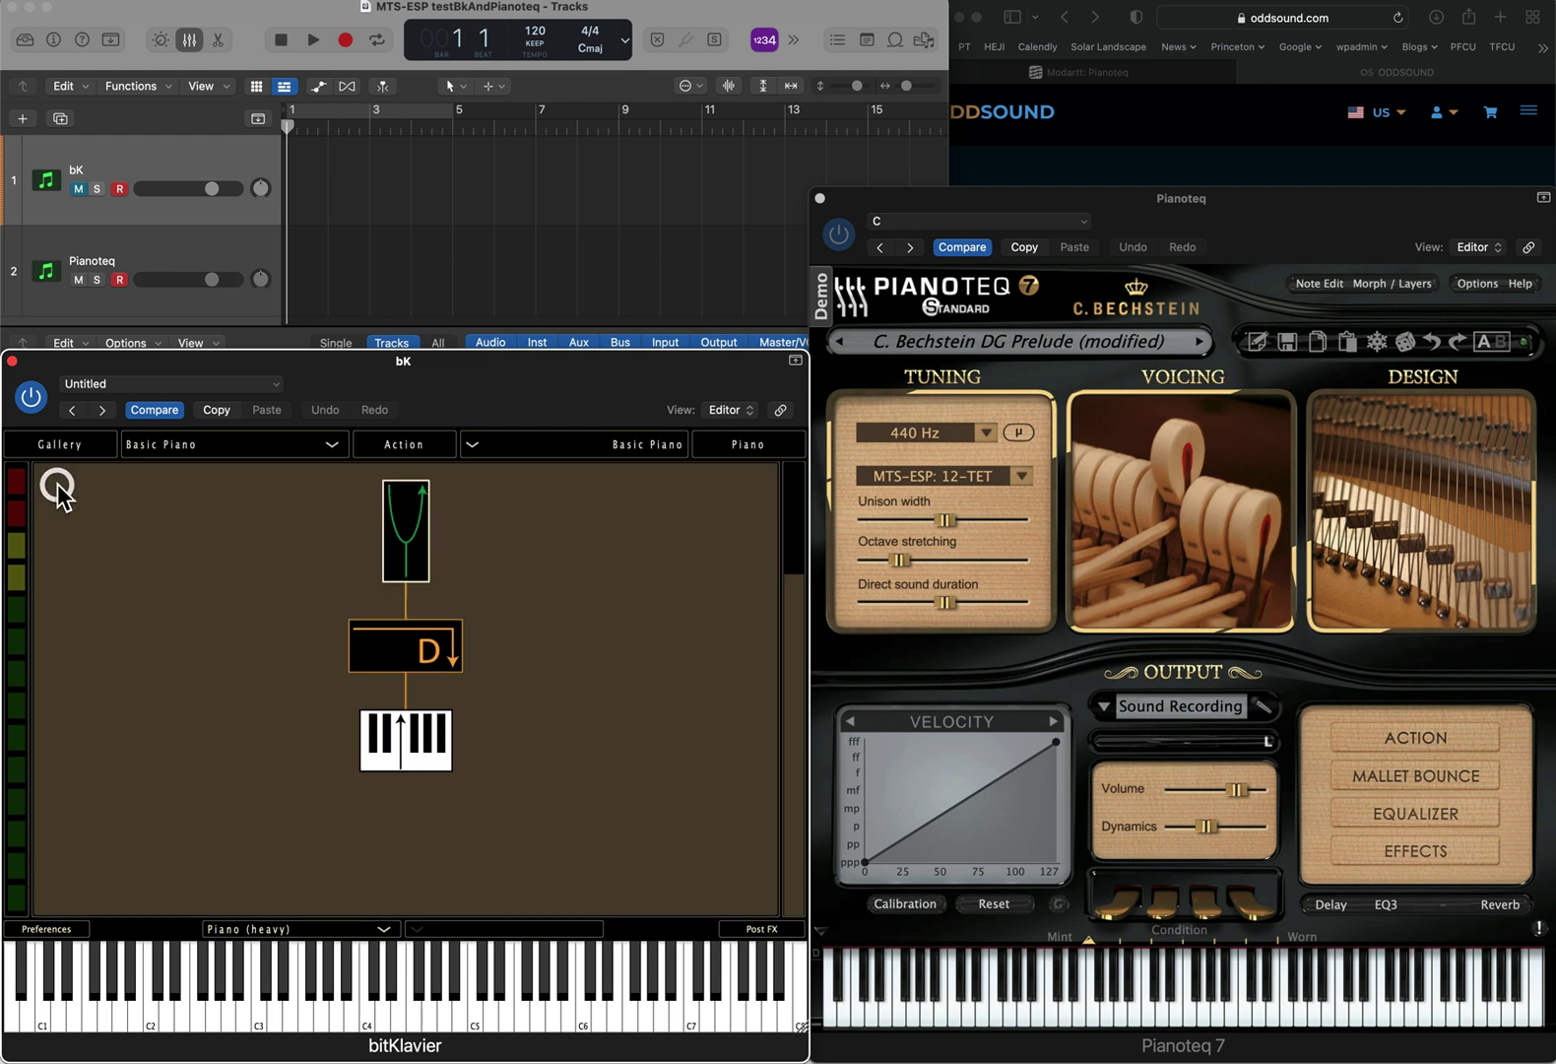
# Step: Move the Tuning preparation to the right of the Direct preparation and connect the Keymap to it
pyautogui.click(508, 554)
pyautogui.moveTo(424, 533); pyautogui.dragTo(554, 647)
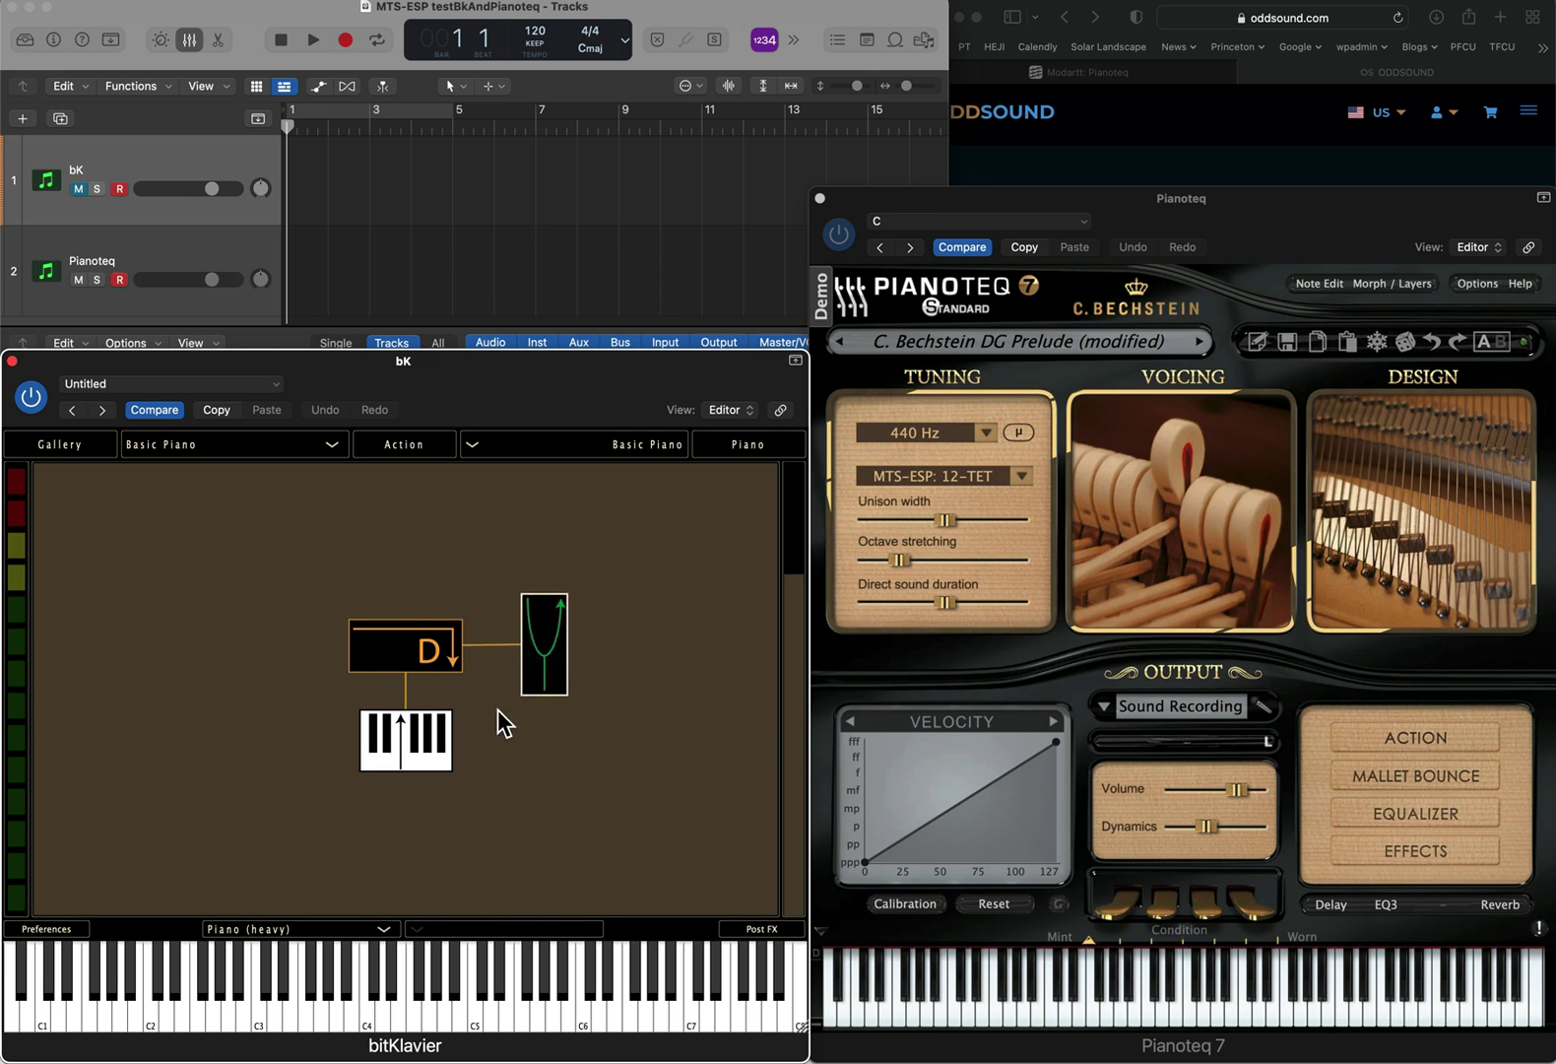
pyautogui.moveTo(433, 754); pyautogui.dragTo(548, 642)
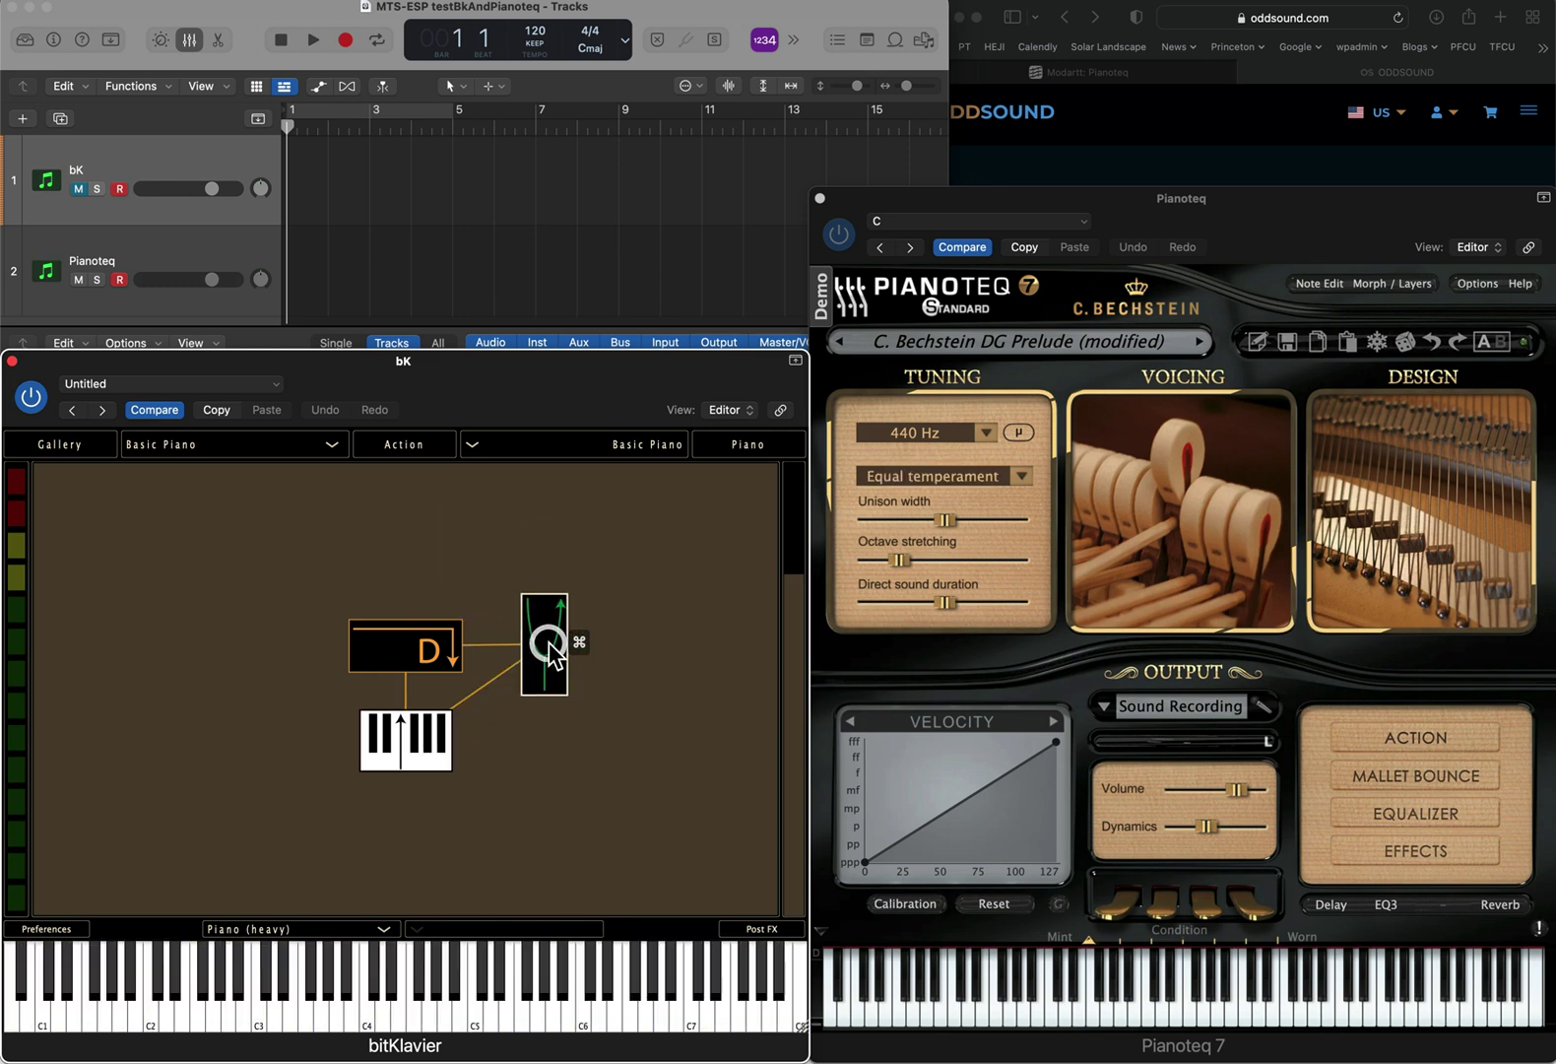
# Step: Reopen the Tuning preparation and import the AutoSpringTune.xml preset into it
pyautogui.doubleClick(547, 670)
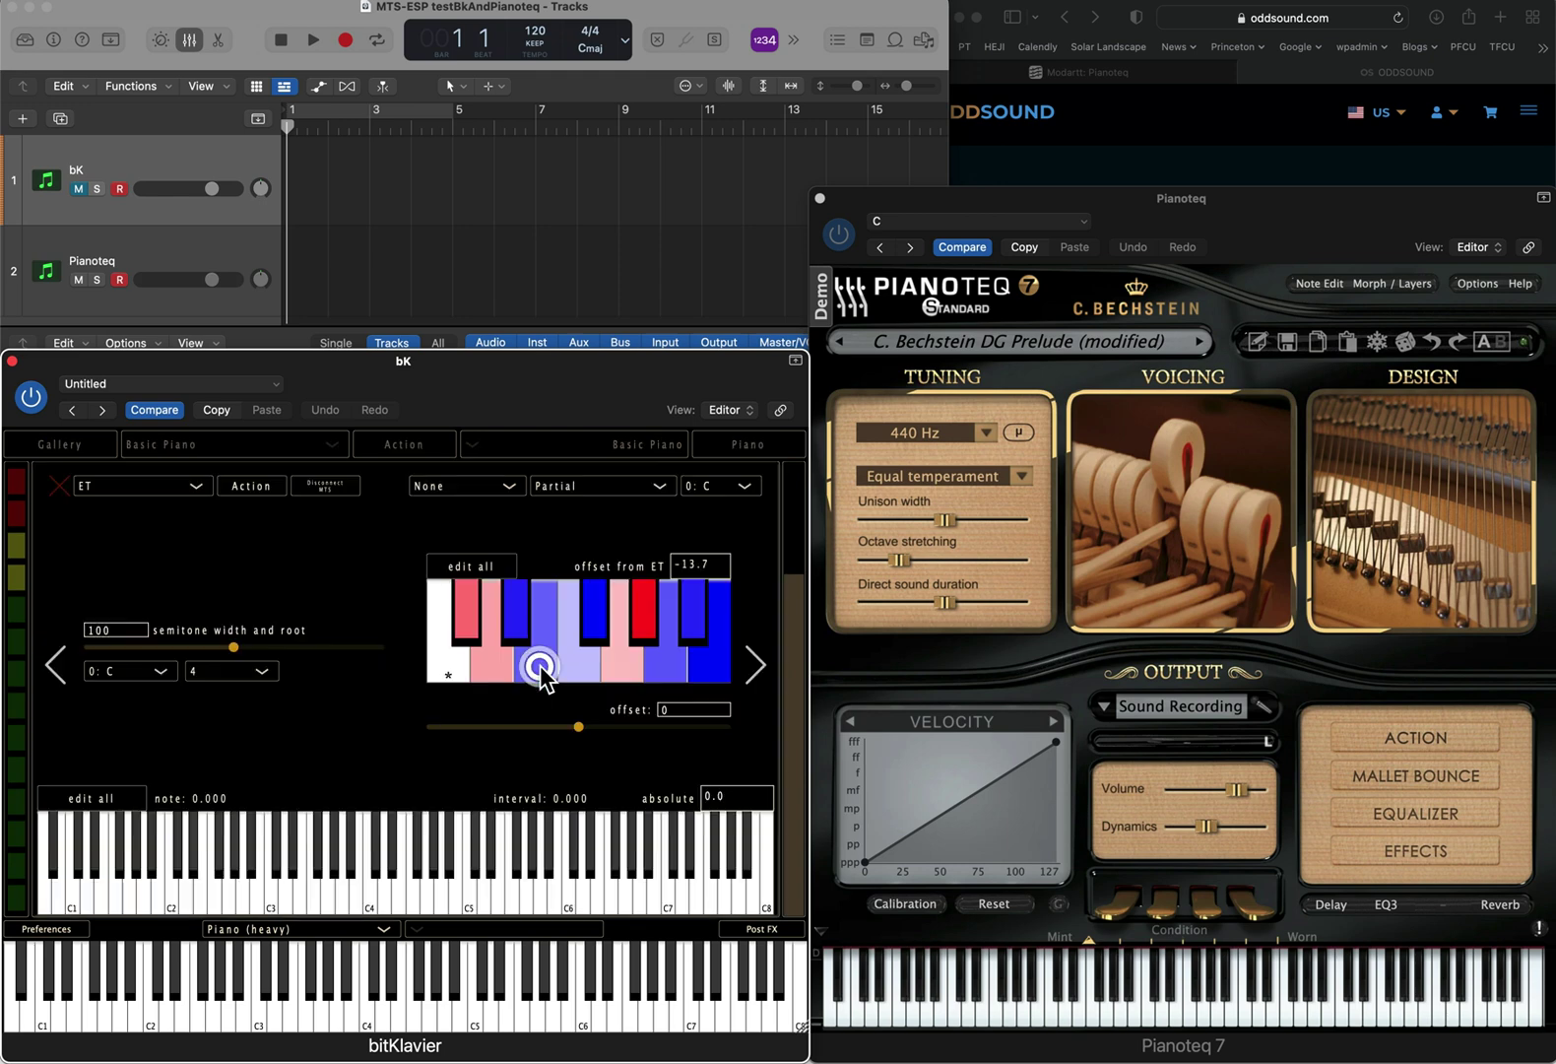
pyautogui.click(274, 488)
pyautogui.moveTo(274, 600)
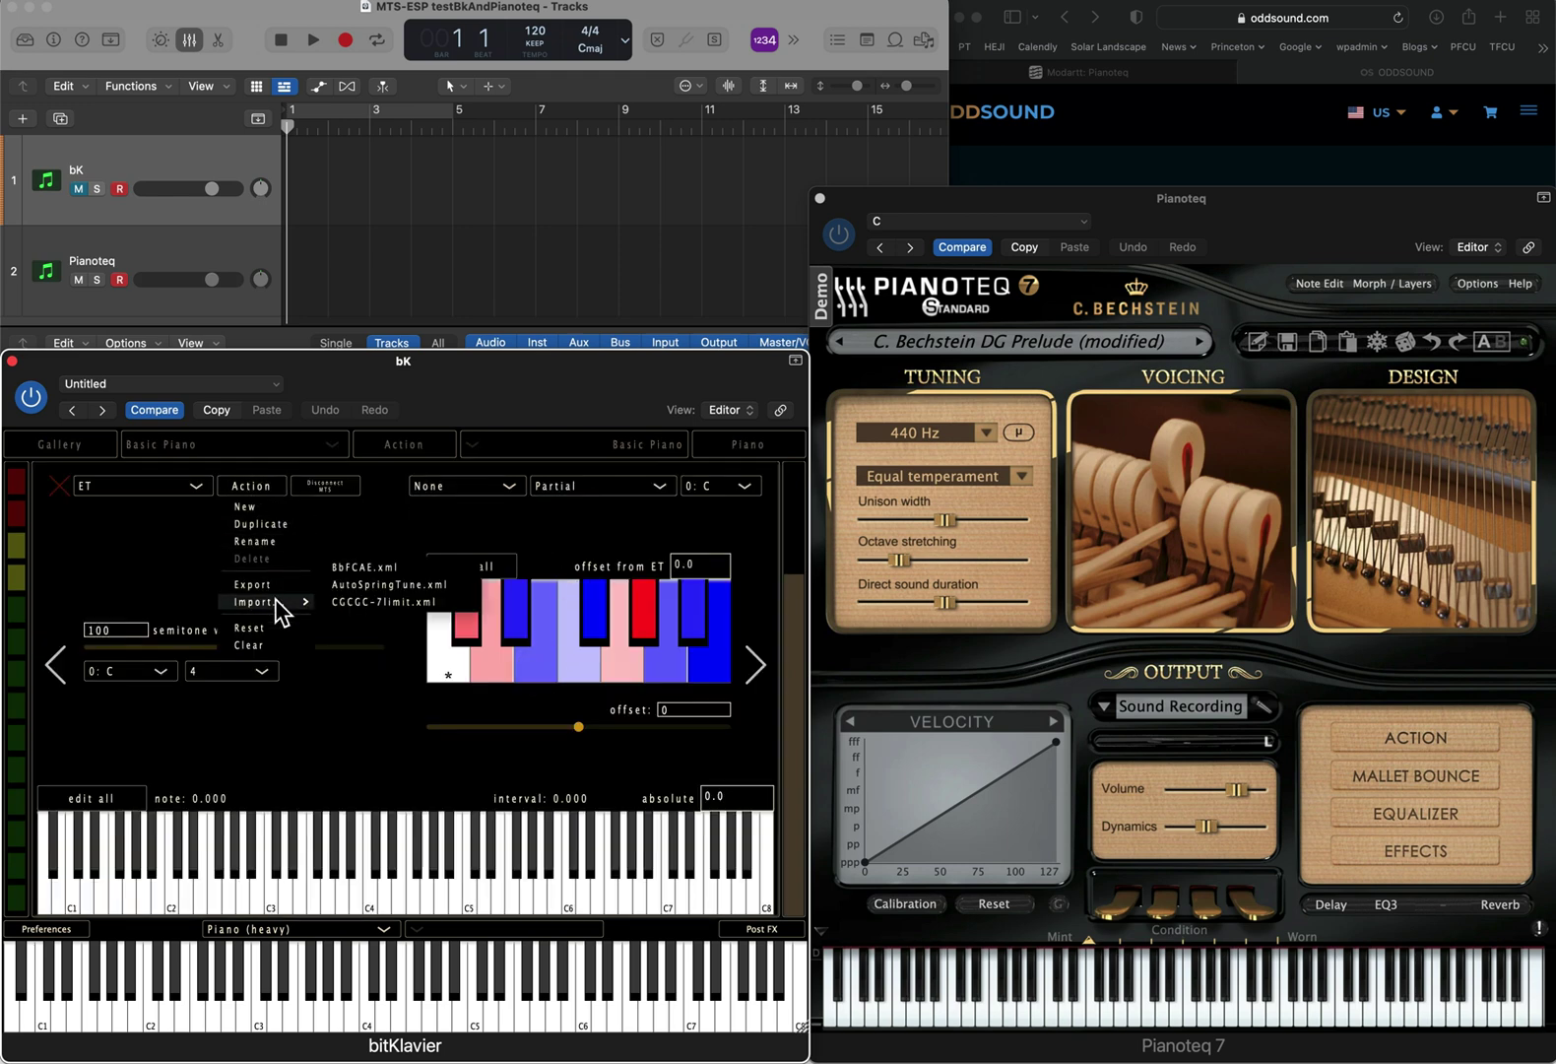
pyautogui.click(350, 586)
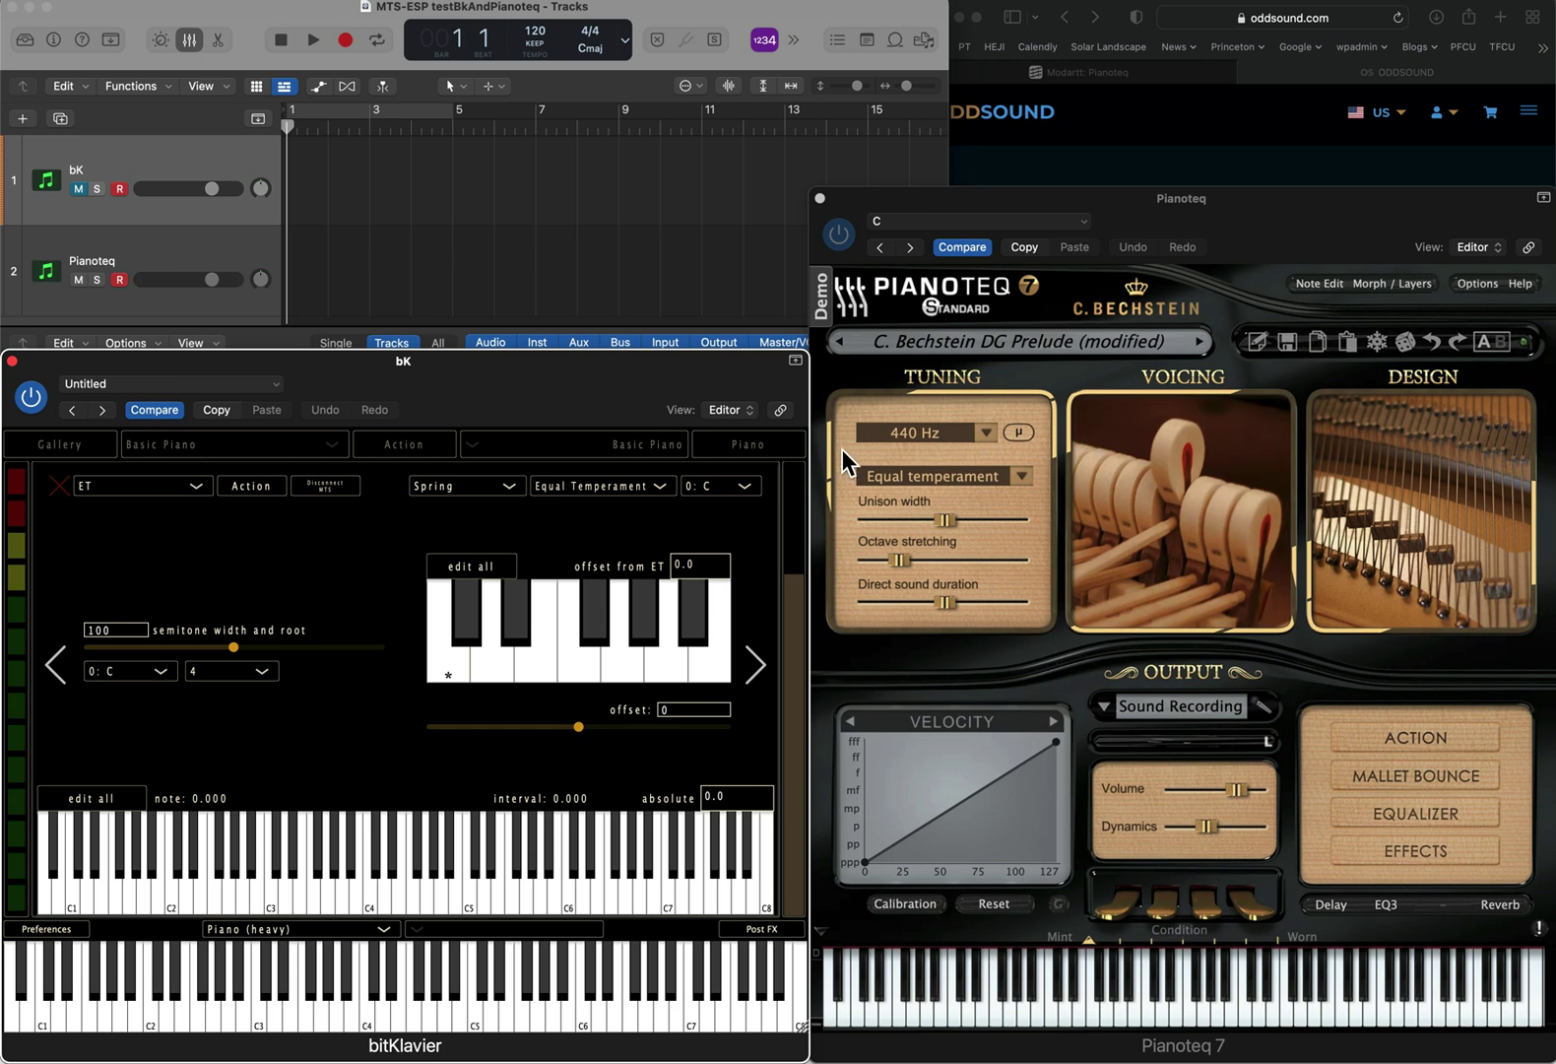
# Step: In the spring tuning settings, set drag to 0.00 and anchor stiffness to 0
pyautogui.click(337, 490)
pyautogui.click(758, 659)
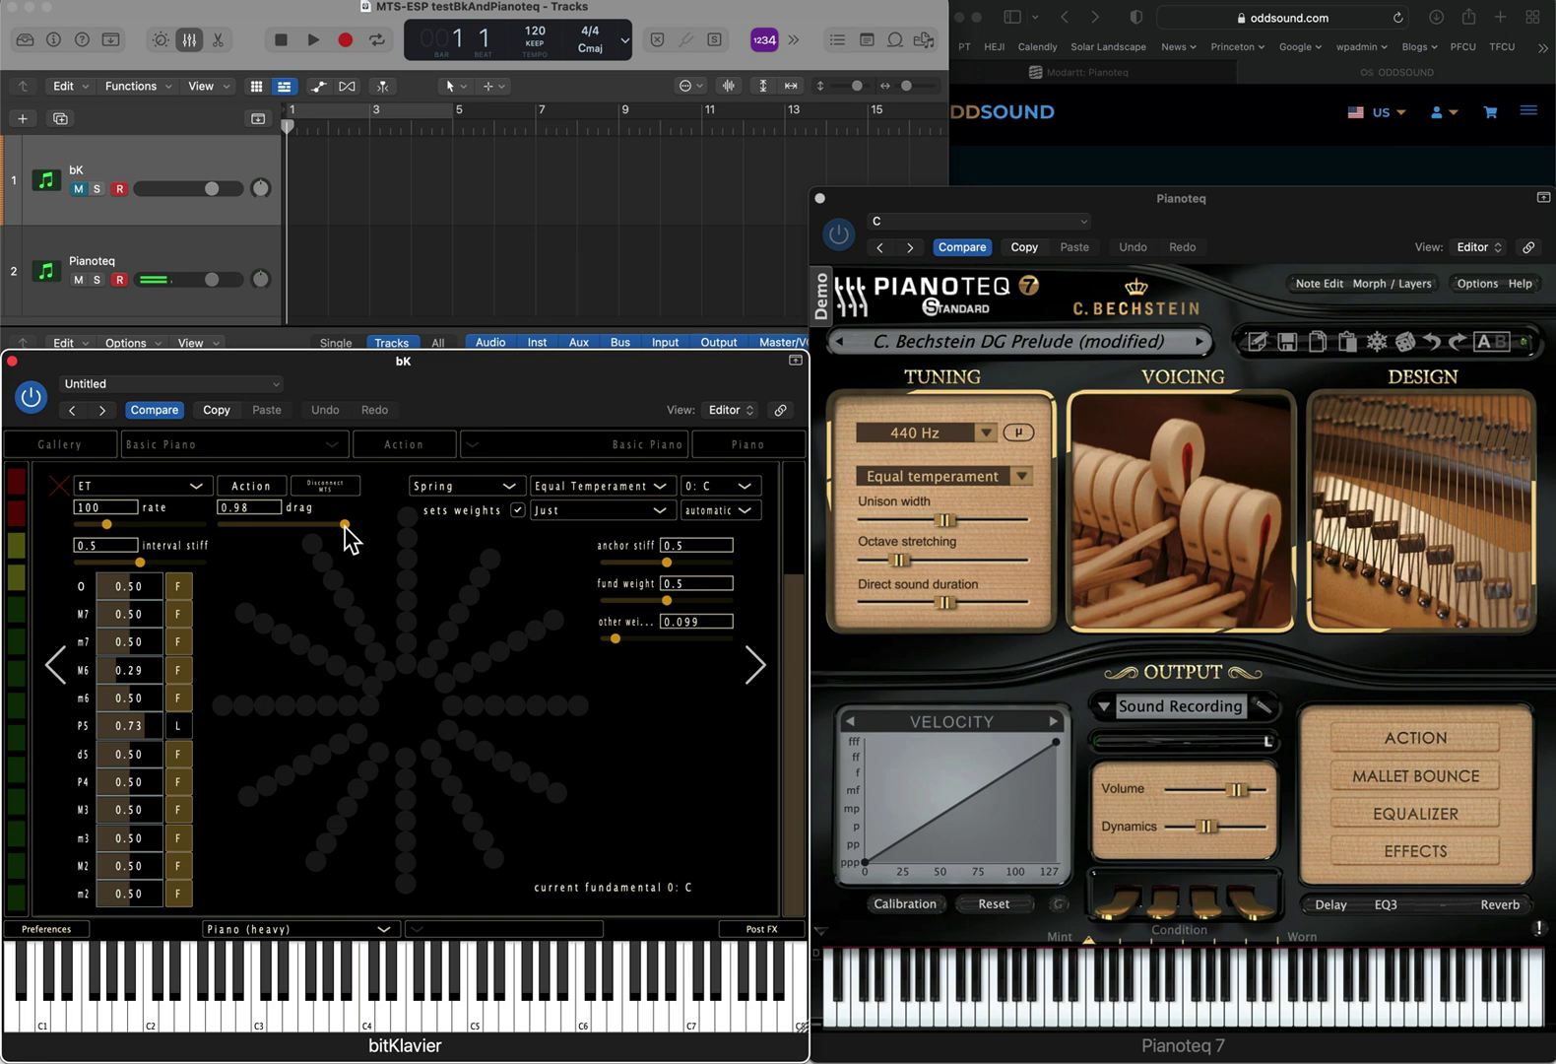
pyautogui.moveTo(345, 525); pyautogui.dragTo(208, 525)
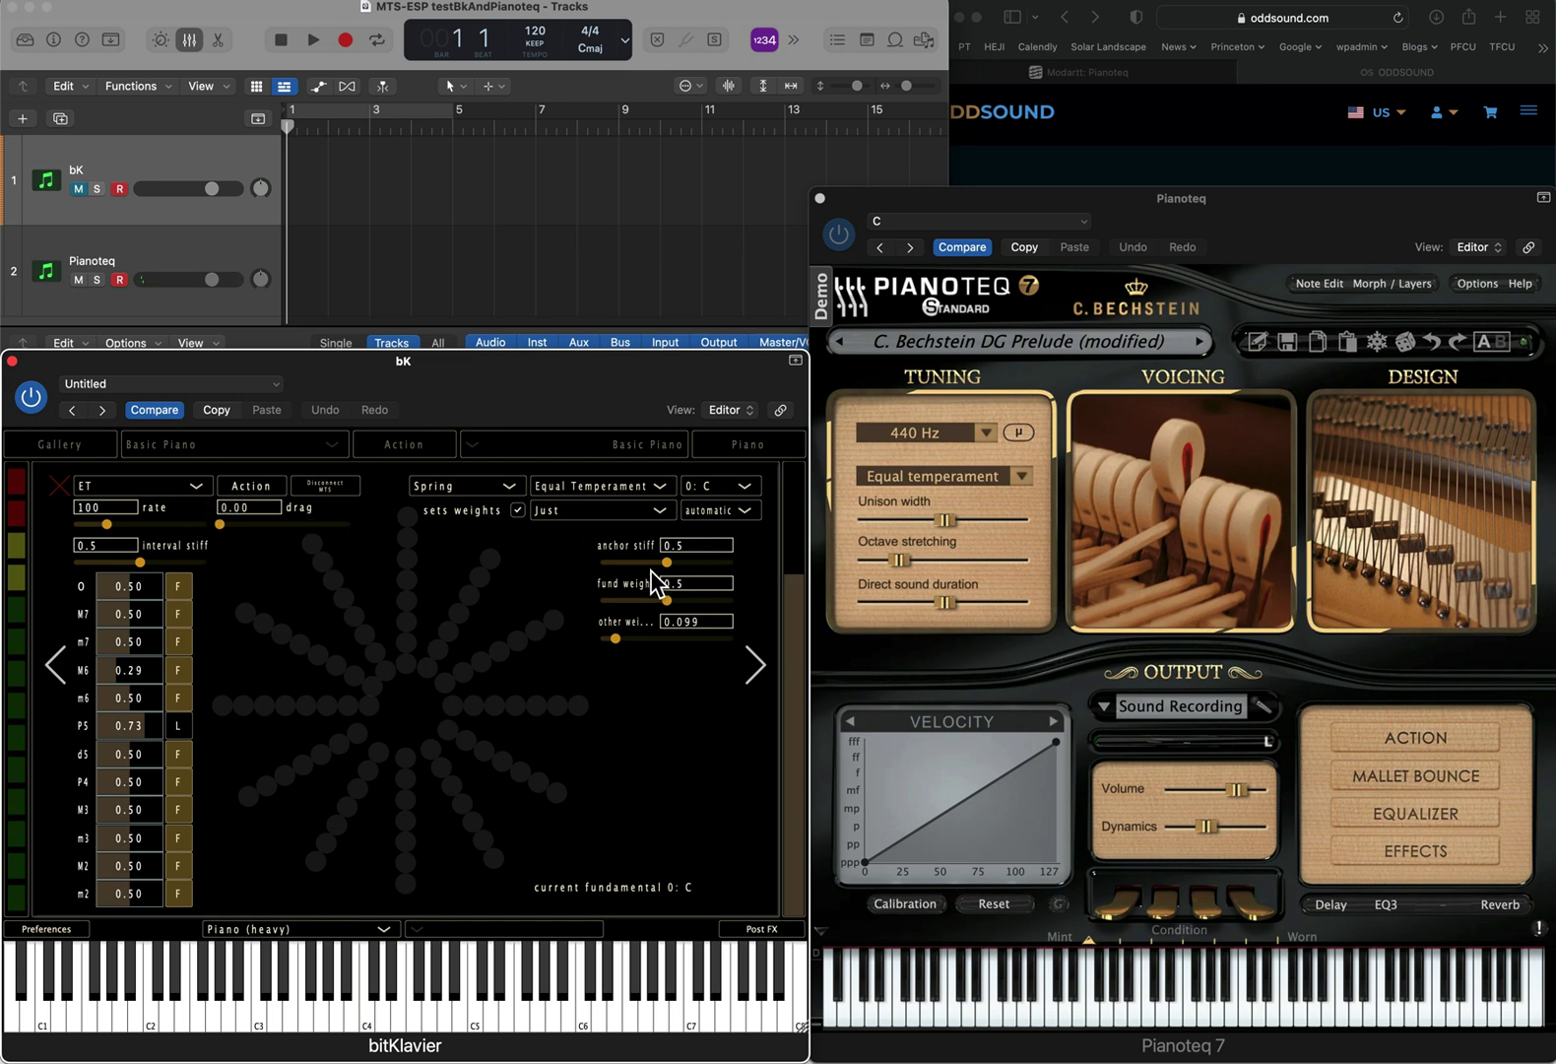
pyautogui.moveTo(667, 563); pyautogui.dragTo(508, 546)
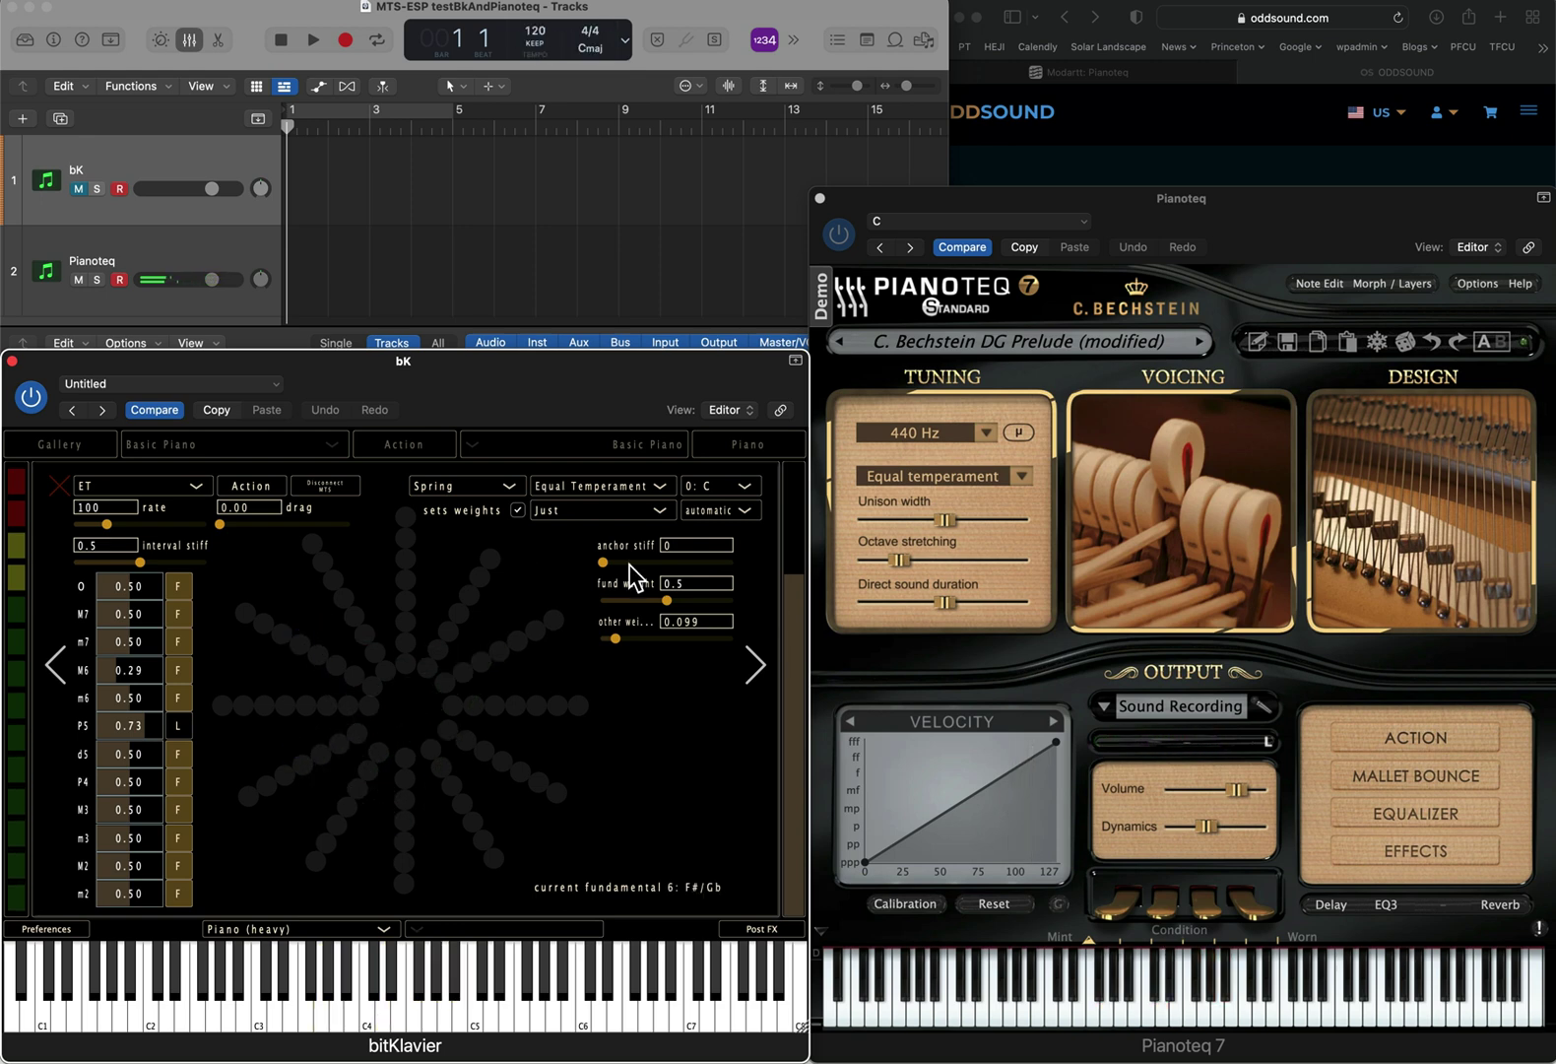
# Step: Disconnect and re-register bitKlavier as the MTS master, and raise the spring tuning's anchor stiffness to about 0.4567
pyautogui.click(340, 488)
pyautogui.click(334, 485)
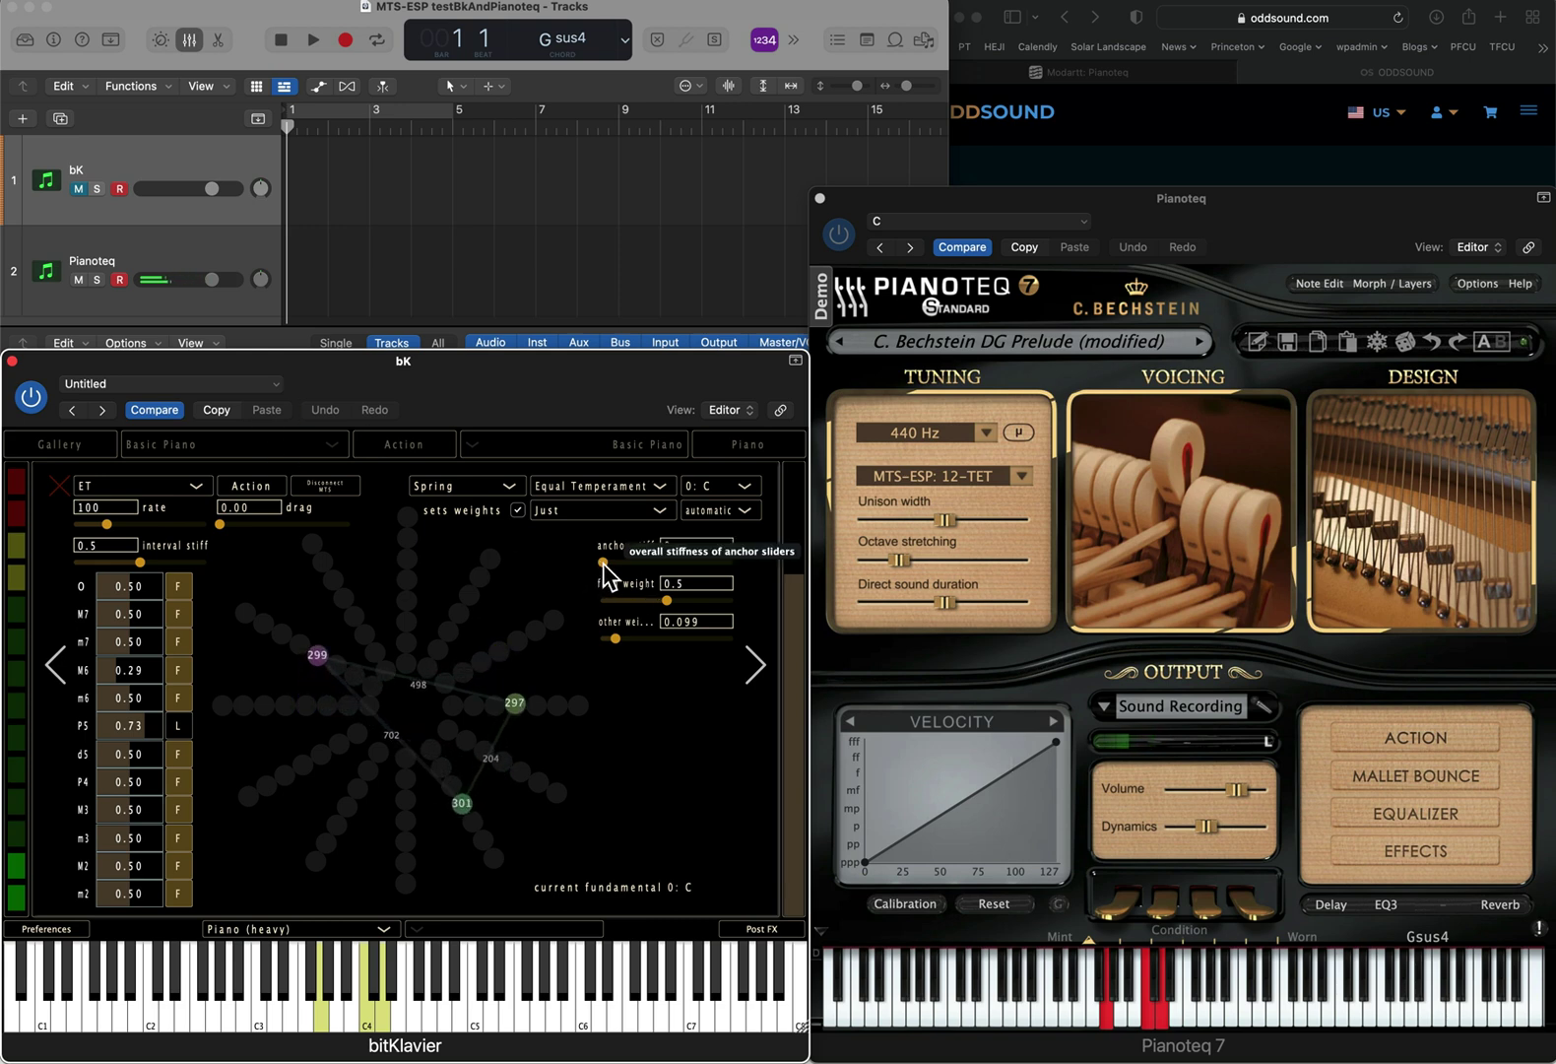
pyautogui.moveTo(601, 564); pyautogui.dragTo(662, 564)
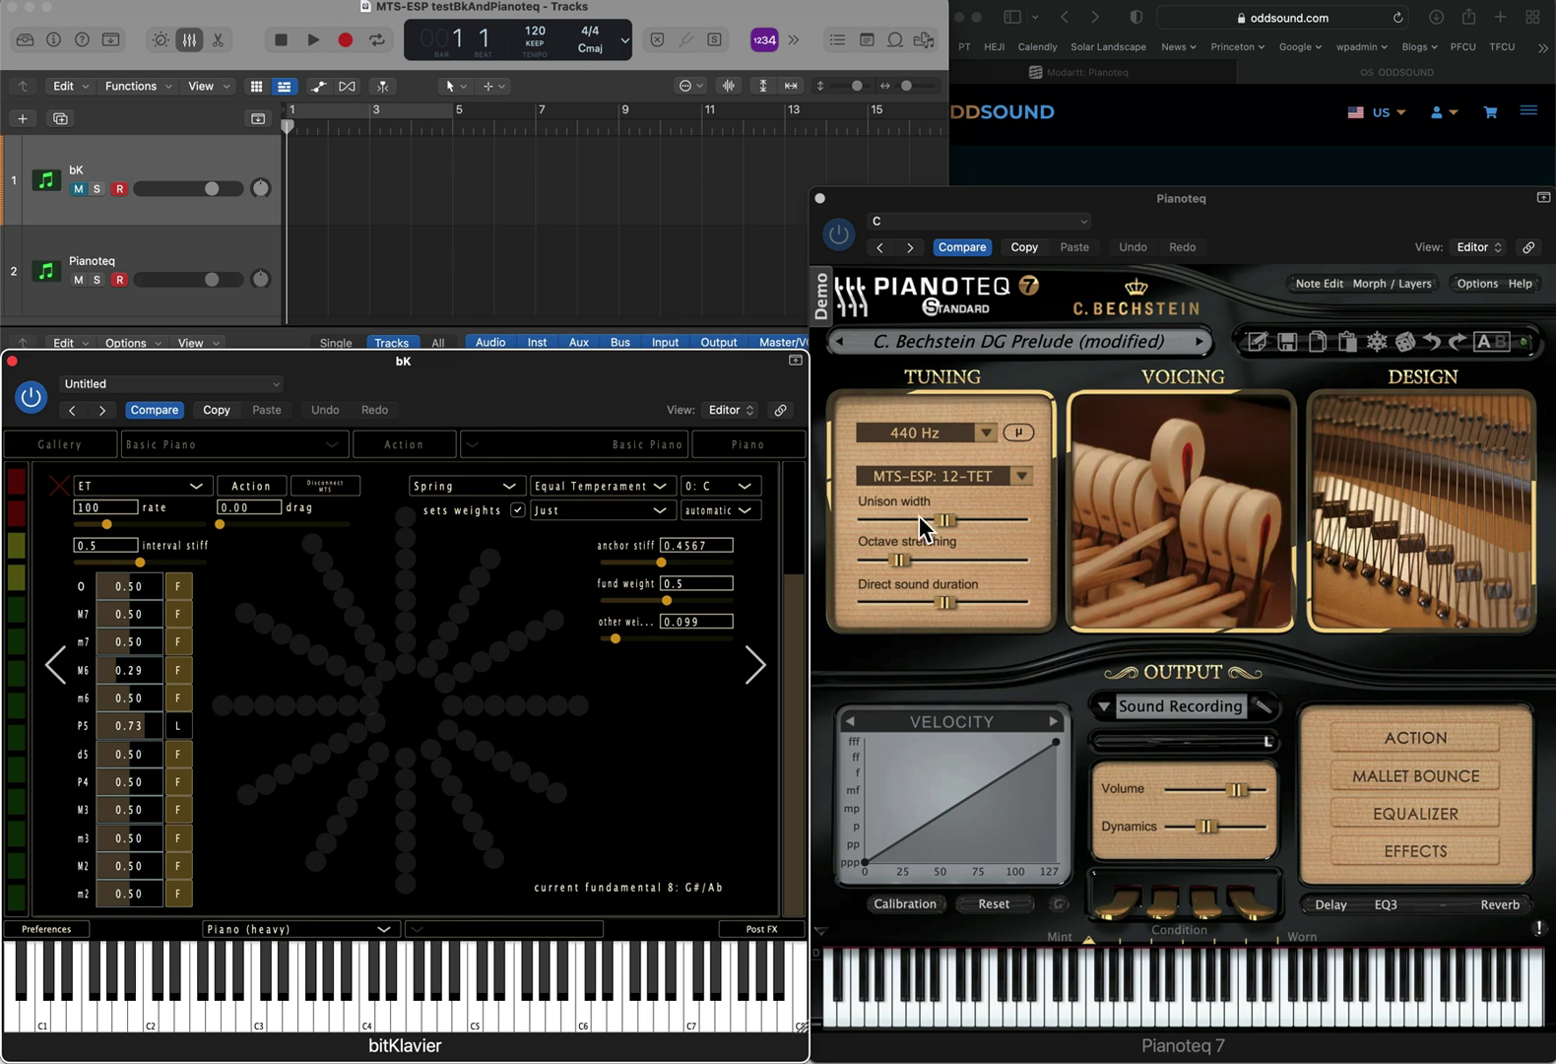
pyautogui.moveTo(919, 515)
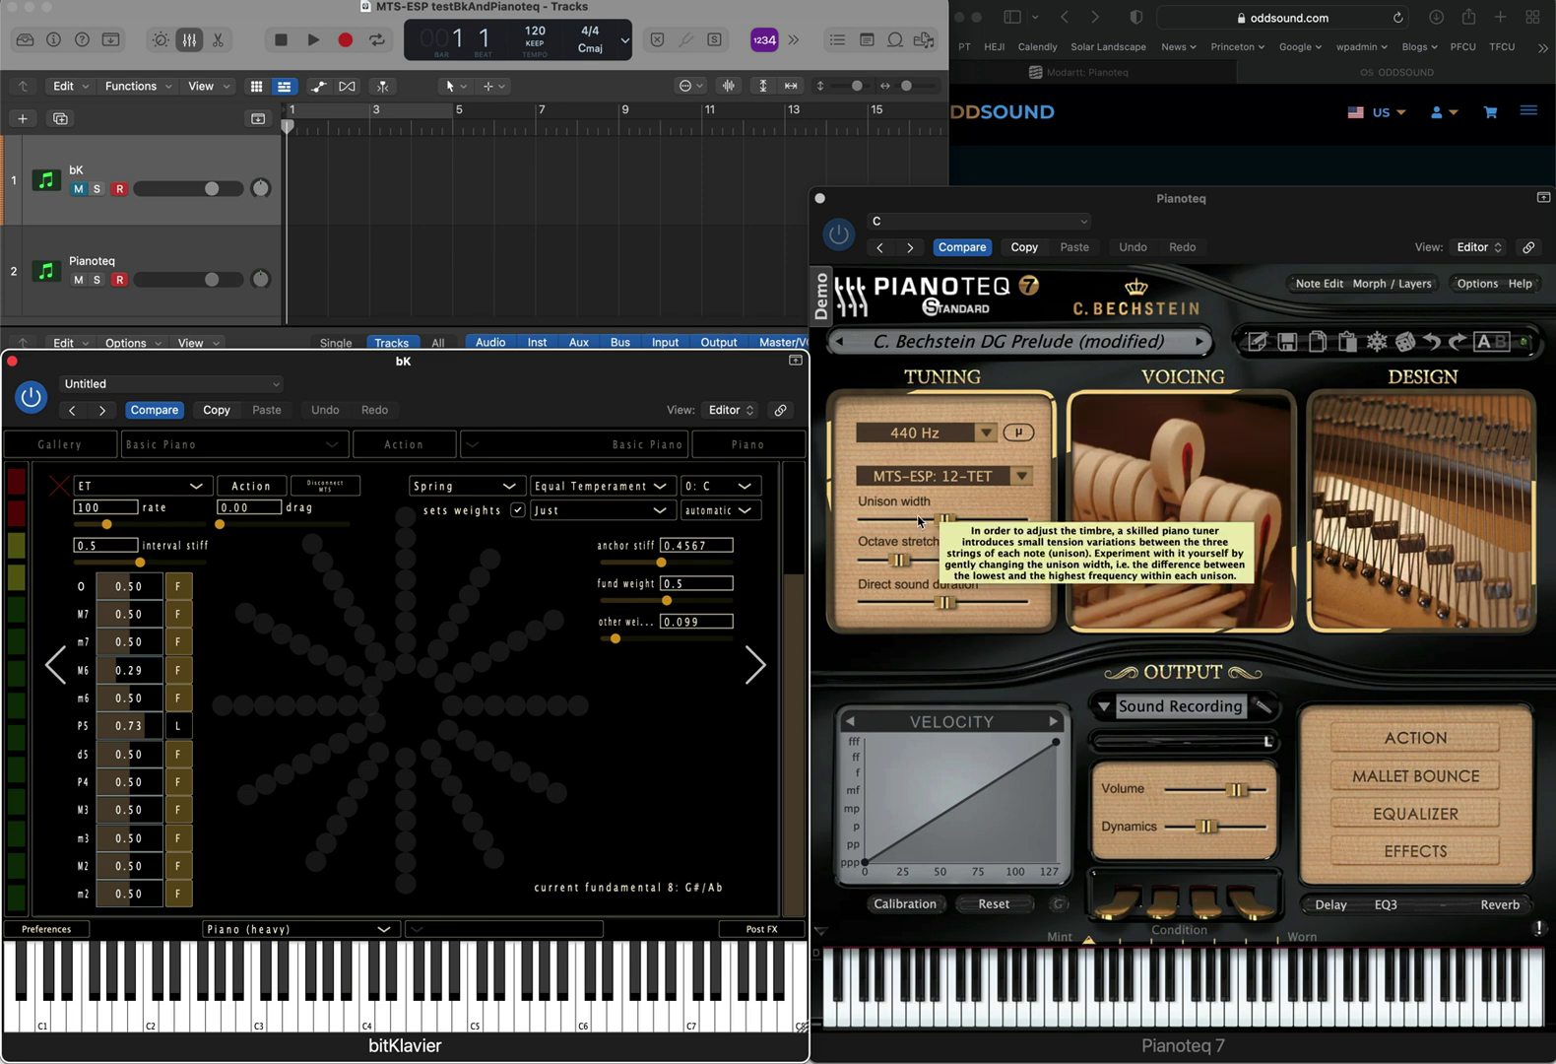